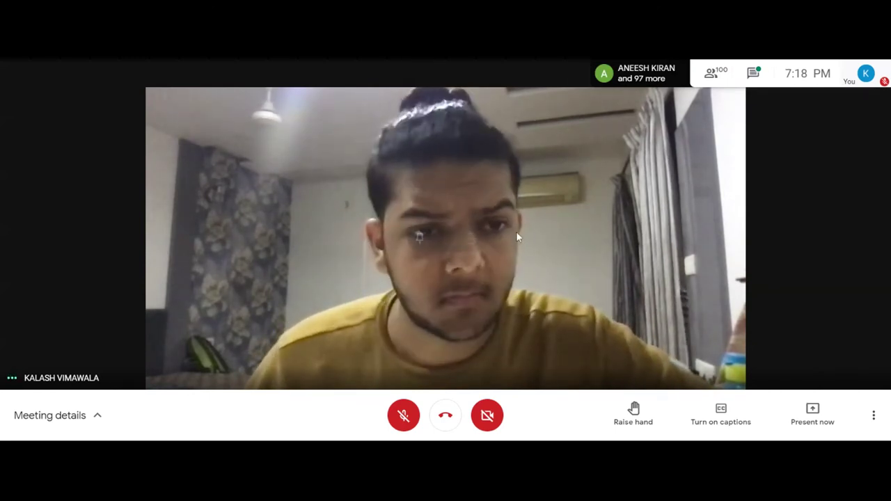
{"action": "mouse_move", "coordinate": [517, 238]}
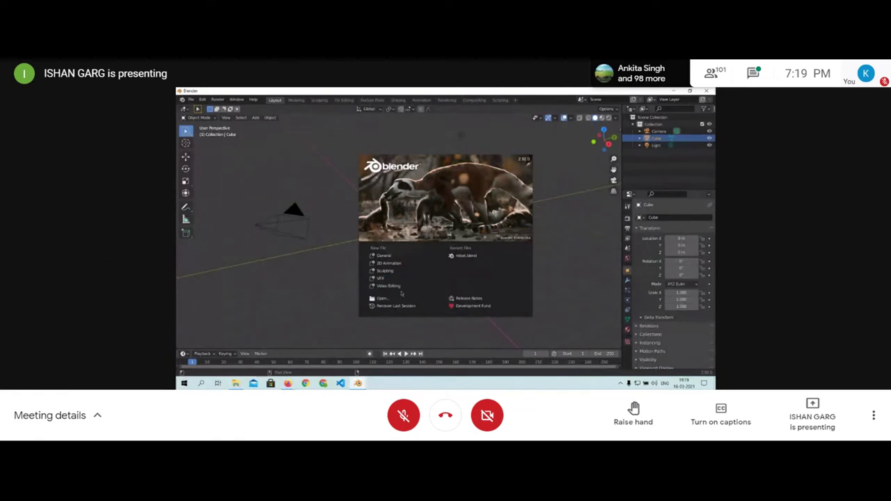
Start a new General file and view the Sculpting, UV Editing and Shading workspaces.
{"action": "left_click", "coordinate": [396, 256]}
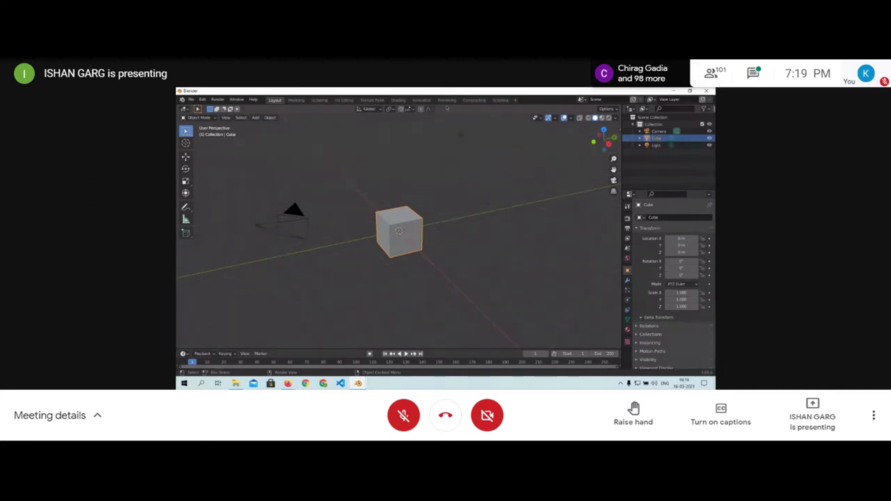
{"action": "left_click", "coordinate": [319, 101]}
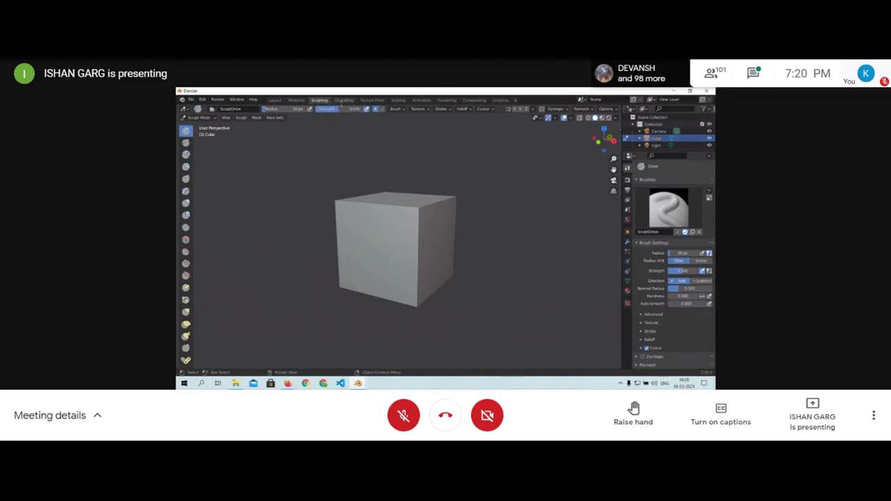
{"action": "left_click", "coordinate": [344, 99]}
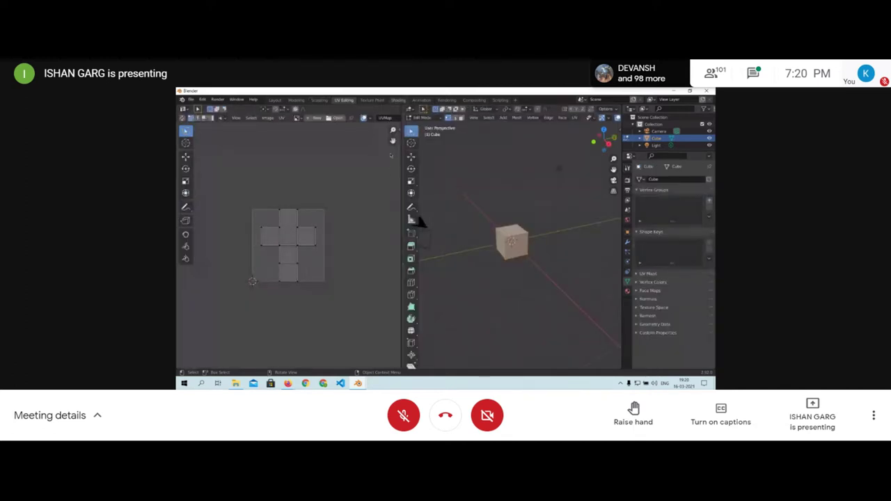
{"action": "left_click", "coordinate": [397, 99]}
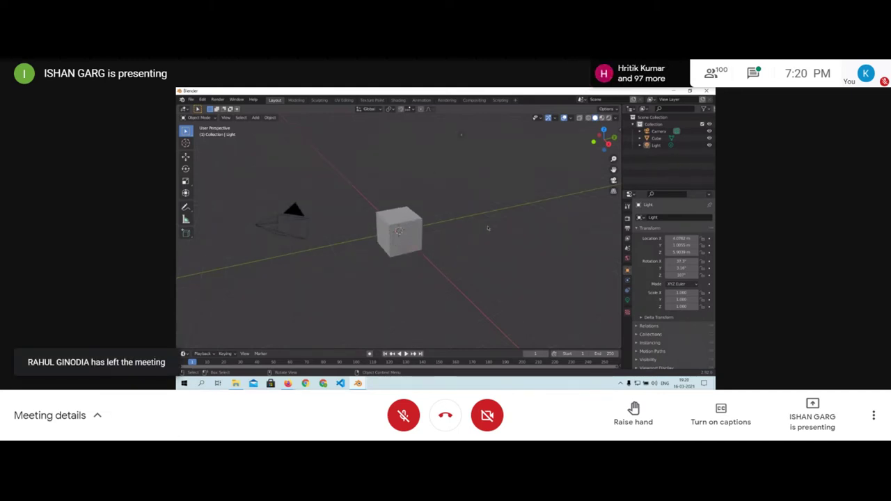
Find the Screencast Keys add-on in the preferences, enable it and close the preferences.
{"action": "key", "text": "n"}
{"action": "left_click", "coordinate": [617, 159]}
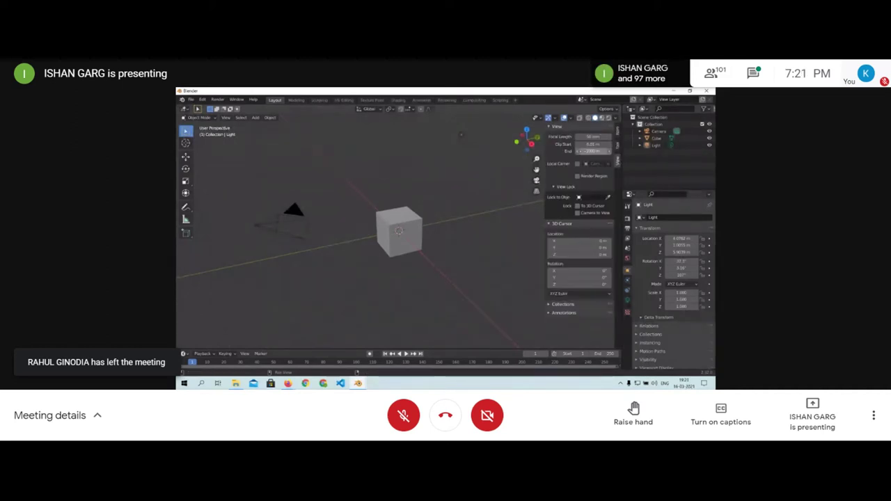
{"action": "left_click", "coordinate": [202, 99]}
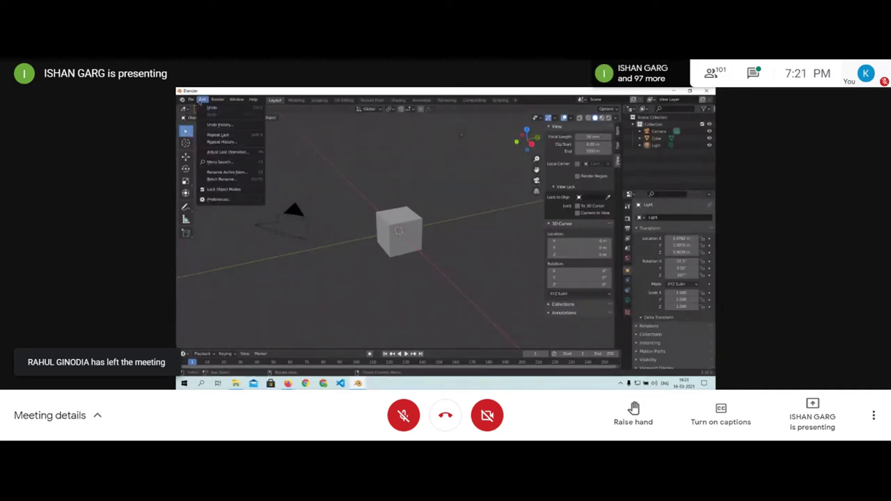
{"action": "left_click", "coordinate": [230, 202]}
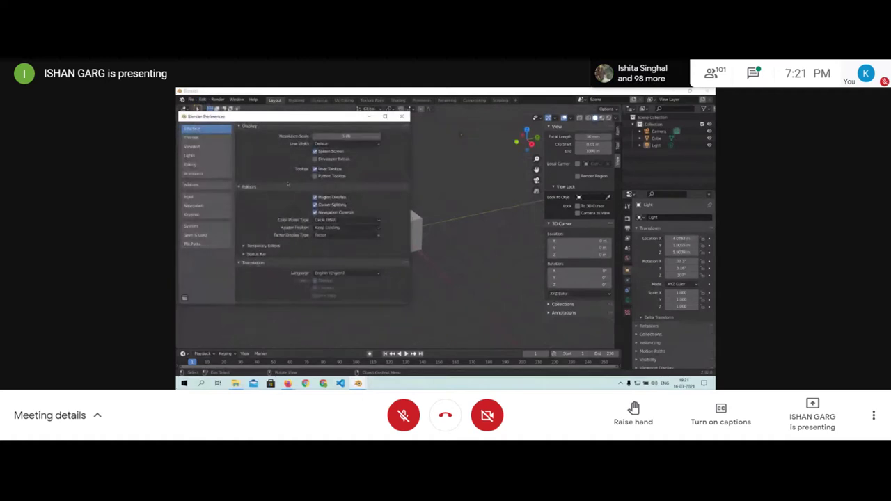
{"action": "left_click", "coordinate": [191, 197]}
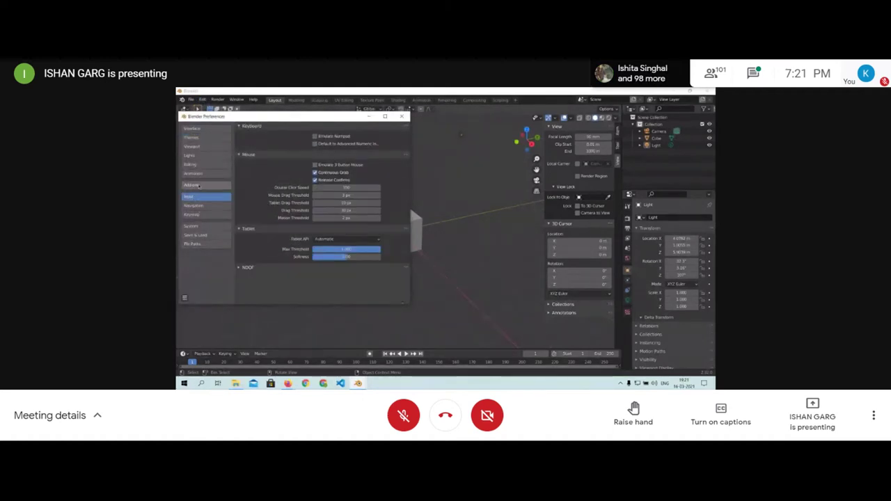
{"action": "left_click", "coordinate": [191, 185]}
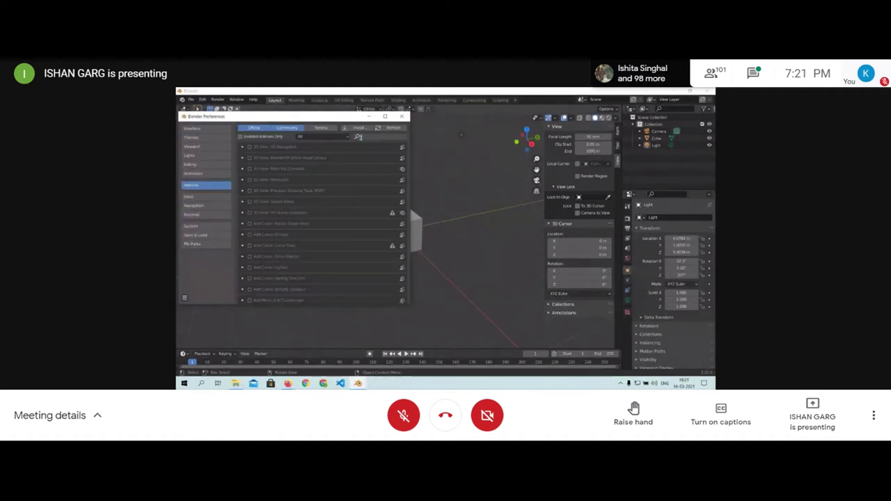
{"action": "left_click", "coordinate": [358, 137]}
{"action": "type", "text": "screen"}
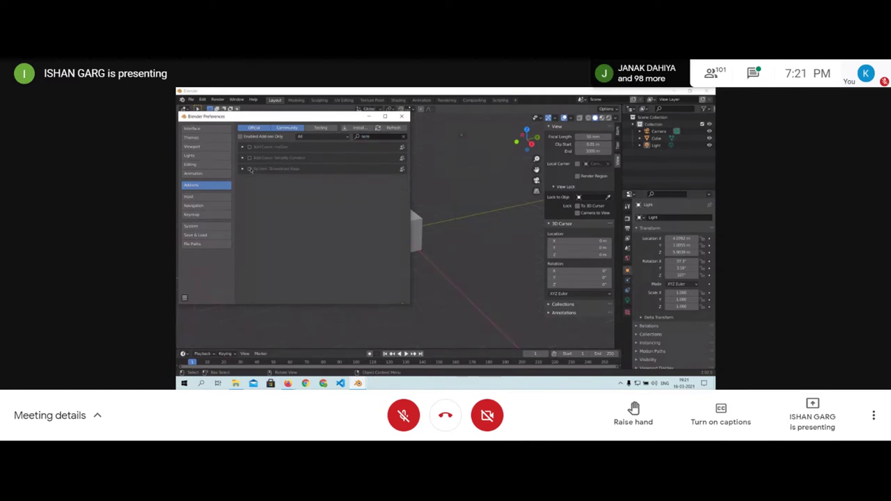
{"action": "left_click", "coordinate": [249, 169]}
{"action": "left_click", "coordinate": [401, 117]}
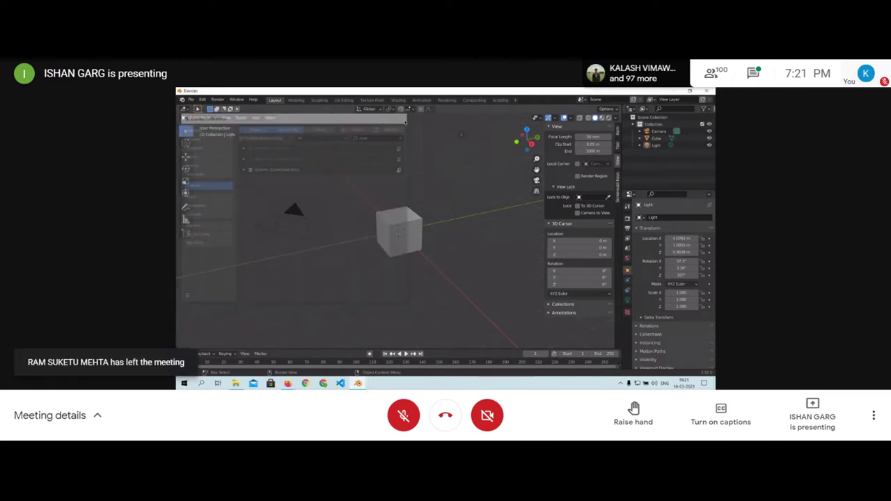
Turn on the Screencast Keys display in the 3D viewport and increase its font size.
{"action": "left_click", "coordinate": [618, 188]}
{"action": "left_click", "coordinate": [558, 128]}
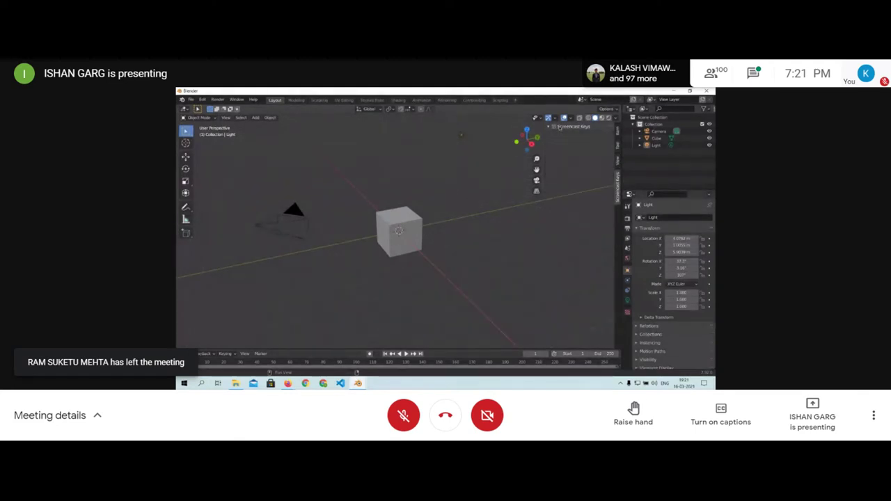
{"action": "left_click", "coordinate": [558, 127]}
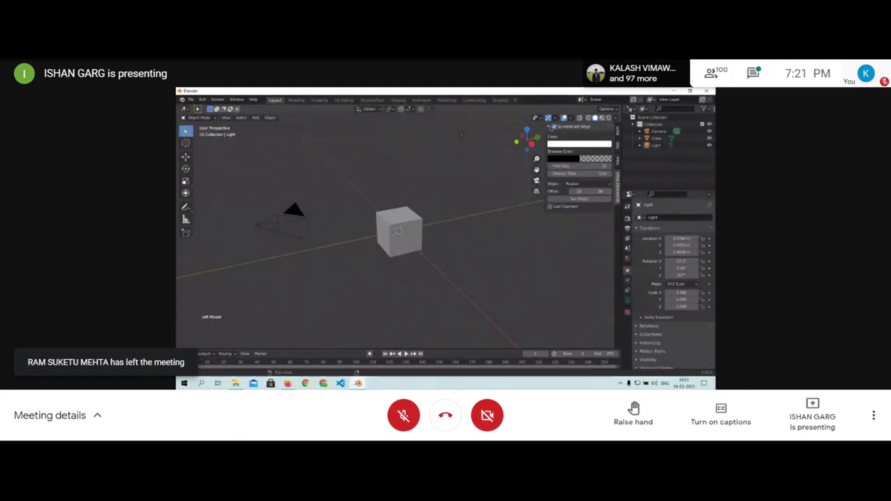
{"action": "left_click", "coordinate": [609, 166]}
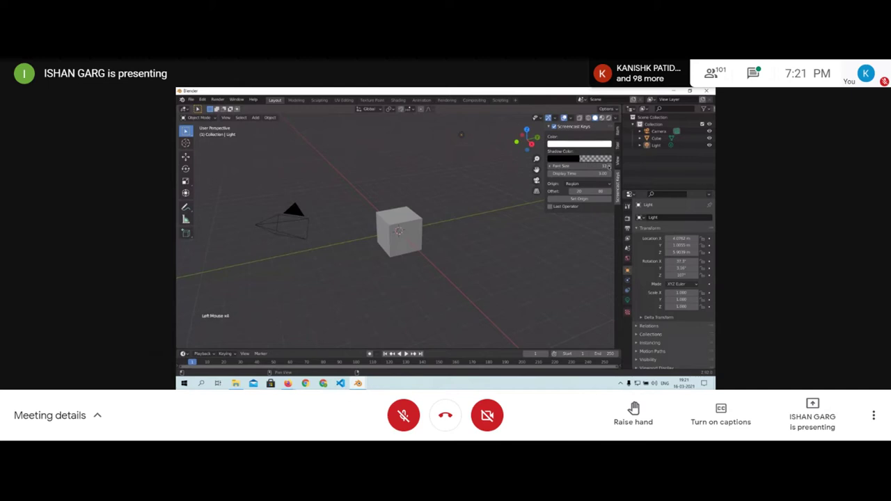
{"action": "left_click", "coordinate": [609, 166]}
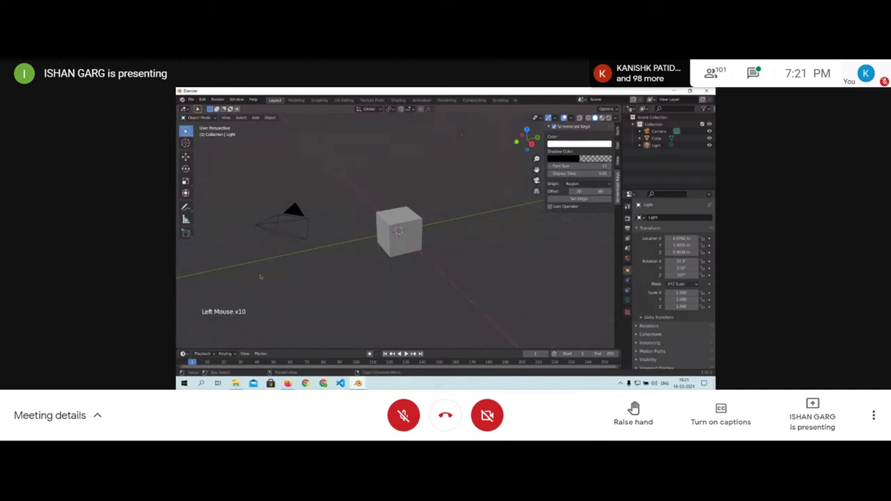
{"action": "key", "text": "n"}
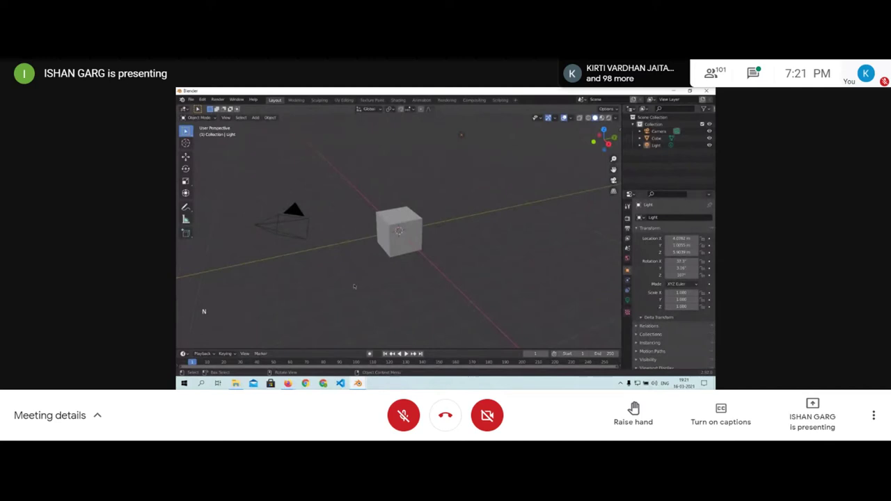
Examine the default cube, camera and light in the scene from different distances, angles and positions.
{"action": "scroll", "coordinate": [354, 286], "scroll_direction": "up", "scroll_amount": 5}
{"action": "scroll", "coordinate": [353, 286], "scroll_direction": "up", "scroll_amount": 6}
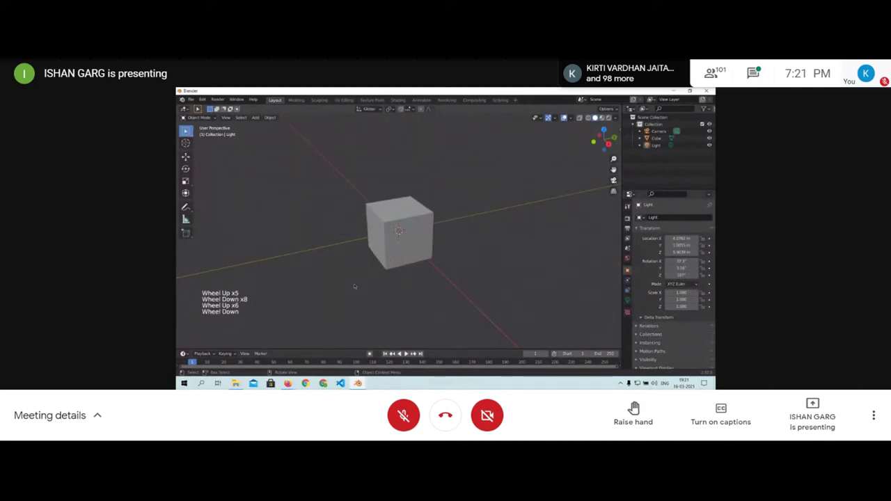
{"action": "scroll", "coordinate": [353, 286], "scroll_direction": "down", "scroll_amount": 6}
{"action": "scroll", "coordinate": [353, 286], "scroll_direction": "up", "scroll_amount": 4}
{"action": "scroll", "coordinate": [353, 286], "scroll_direction": "down", "scroll_amount": 4}
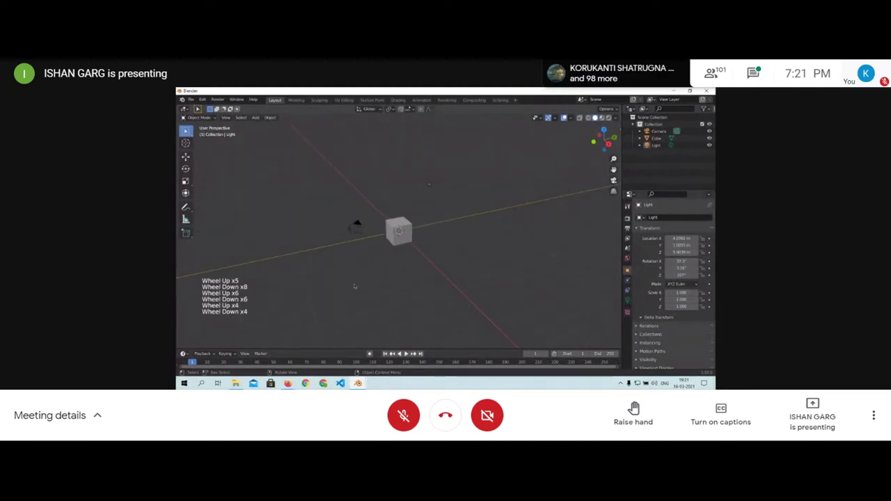
{"action": "middle_click", "coordinate": [360, 284]}
{"action": "middle_click_drag", "start_coordinate": [360, 285], "coordinate": [310, 279]}
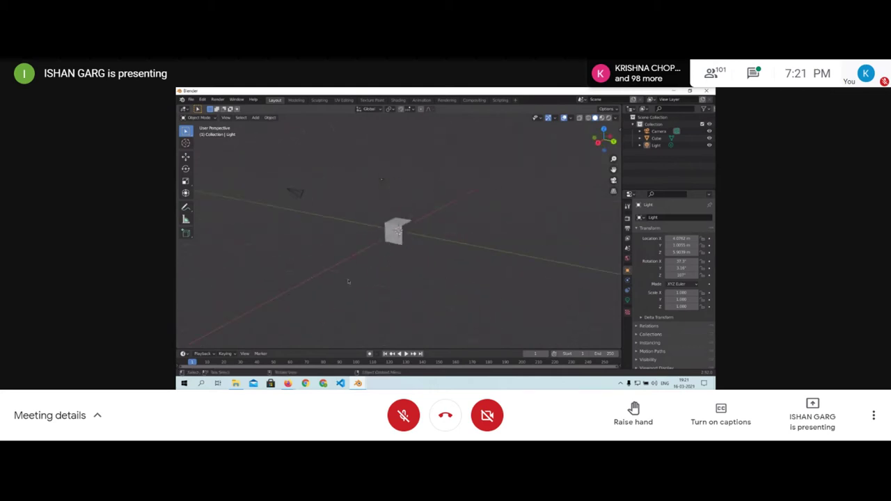
{"action": "key", "text": "shift"}
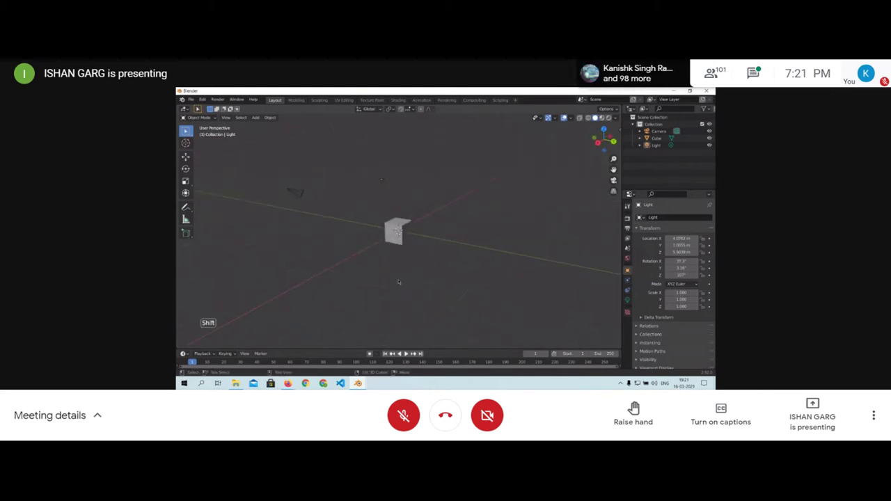
{"action": "mouse_move", "coordinate": [436, 247]}
{"action": "middle_mouse_down", "text": "shift"}
{"action": "mouse_move", "coordinate": [364, 267]}
{"action": "mouse_move", "coordinate": [478, 267]}
{"action": "mouse_move", "coordinate": [434, 260]}
{"action": "mouse_move", "coordinate": [438, 237]}
{"action": "middle_mouse_up", "text": "shift"}
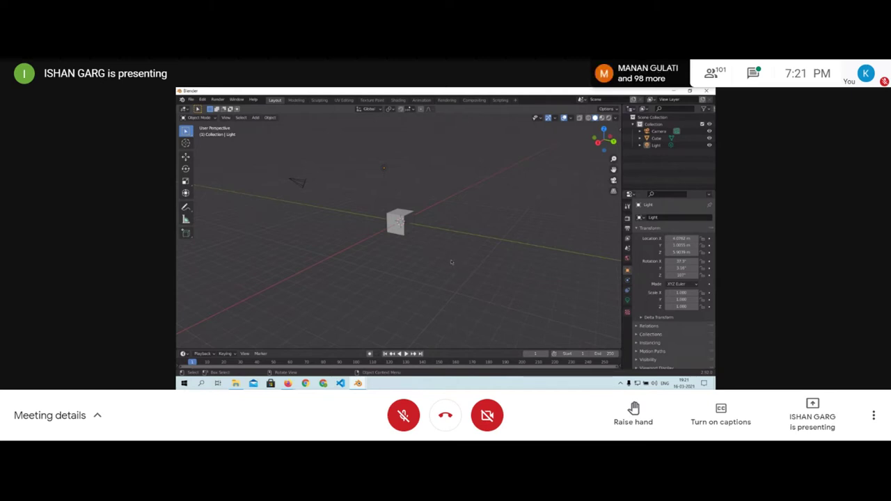
{"action": "middle_click_drag", "start_coordinate": [451, 263], "coordinate": [326, 244]}
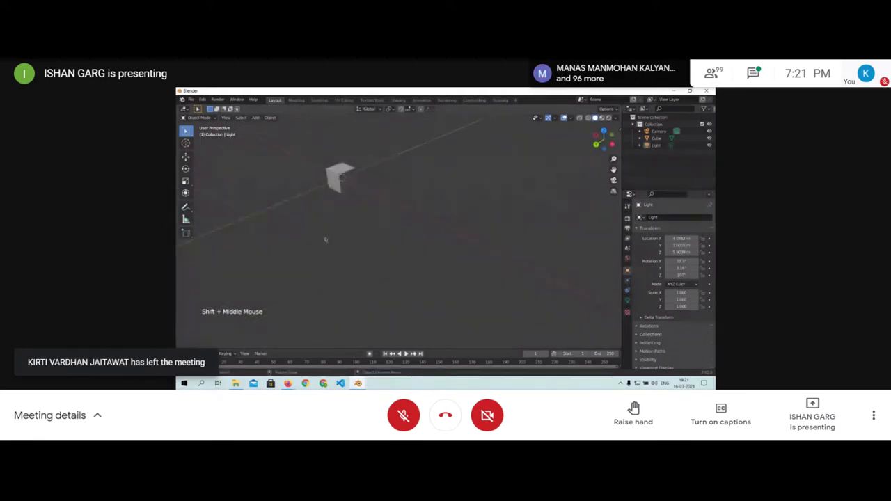
{"action": "scroll", "coordinate": [326, 242], "scroll_direction": "up", "scroll_amount": 2}
{"action": "scroll", "coordinate": [330, 244], "scroll_direction": "down", "scroll_amount": 4}
{"action": "scroll", "coordinate": [330, 245], "scroll_direction": "up", "scroll_amount": 2}
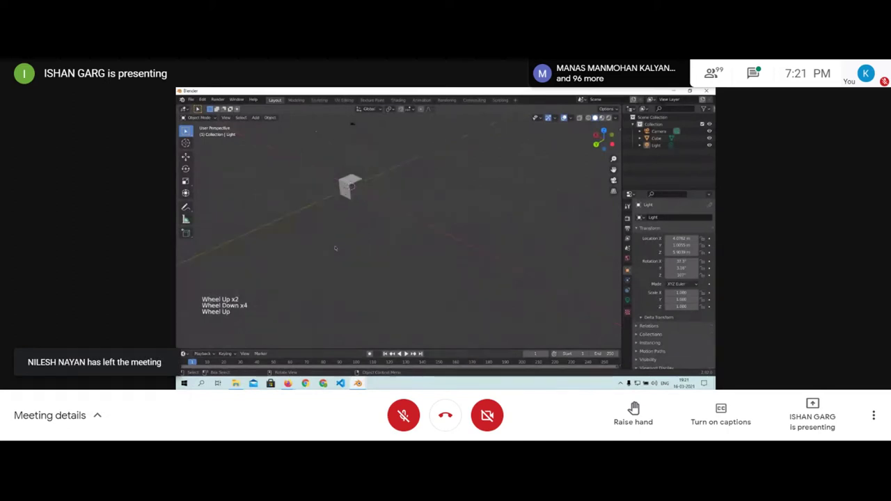
{"action": "middle_click_drag", "start_coordinate": [348, 239], "coordinate": [313, 230]}
{"action": "scroll", "coordinate": [365, 268], "scroll_direction": "up", "scroll_amount": 1}
{"action": "middle_click_drag", "start_coordinate": [272, 202], "coordinate": [322, 264], "text": "shift"}
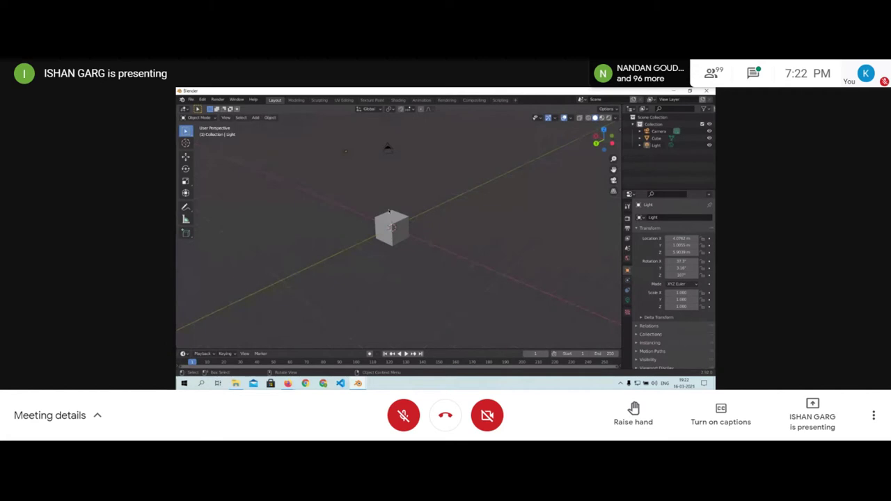
Switch to the browser meeting window to check its chat, and return to Blender.
{"action": "mouse_move", "coordinate": [287, 382]}
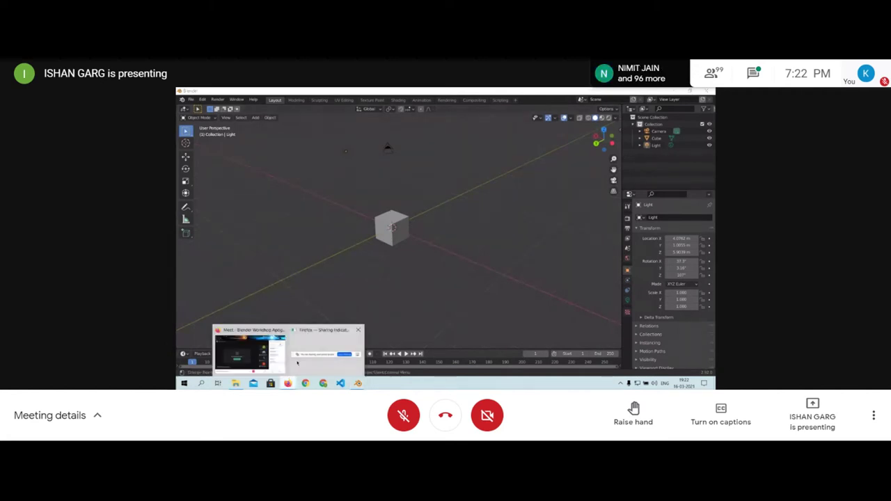
{"action": "left_click", "coordinate": [270, 360]}
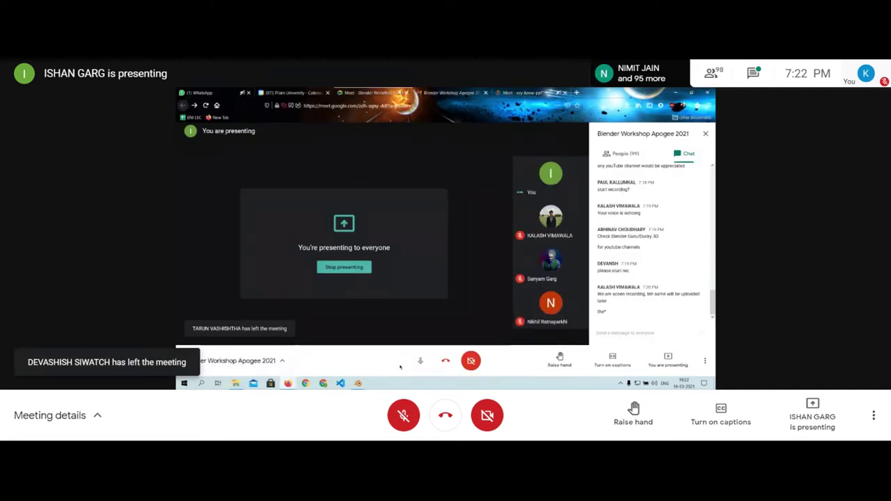
{"action": "mouse_move", "coordinate": [358, 382]}
{"action": "left_click", "coordinate": [389, 348]}
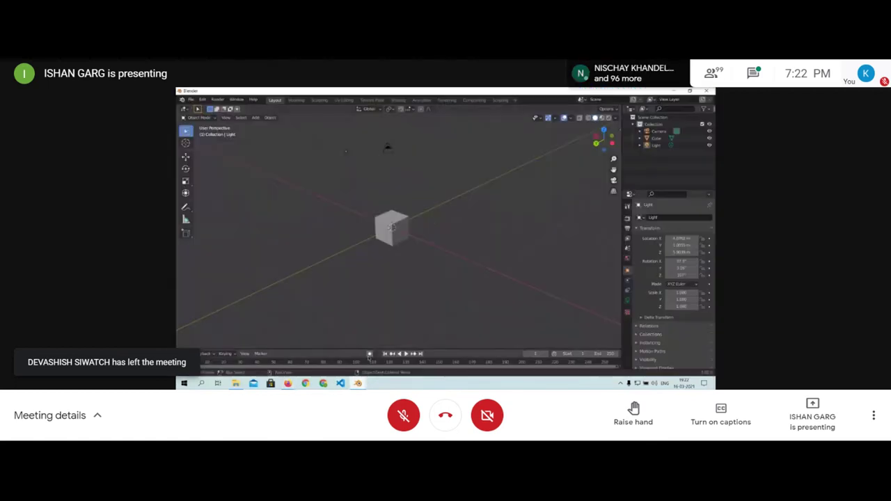
Select and deselect the cube, and select the cube, camera and light one after another.
{"action": "left_click", "coordinate": [458, 270]}
{"action": "left_click", "coordinate": [391, 228]}
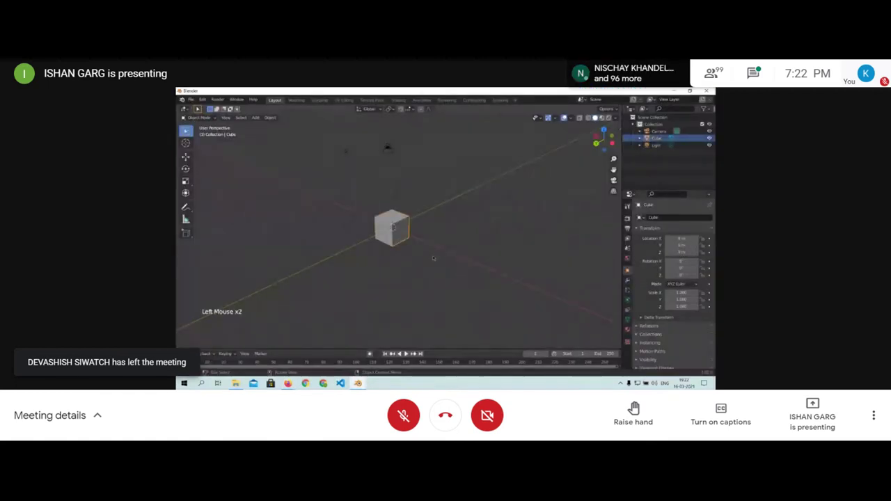
{"action": "left_click", "coordinate": [434, 259]}
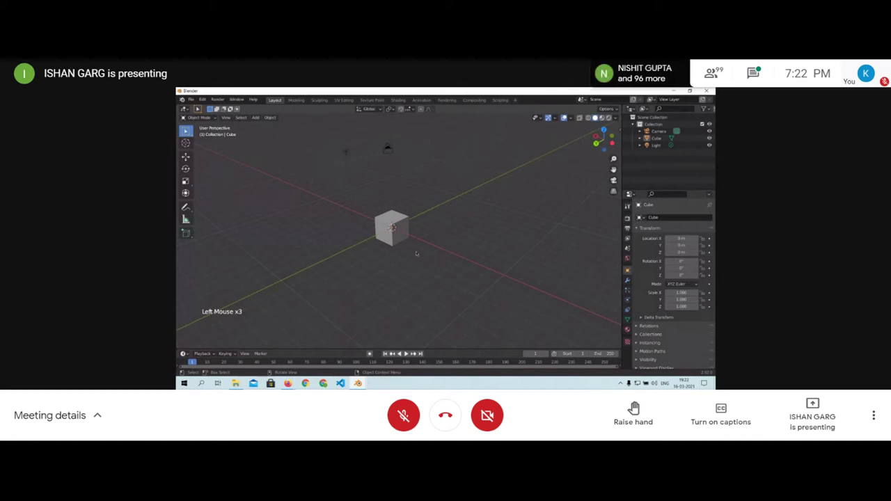
{"action": "left_click", "coordinate": [399, 240]}
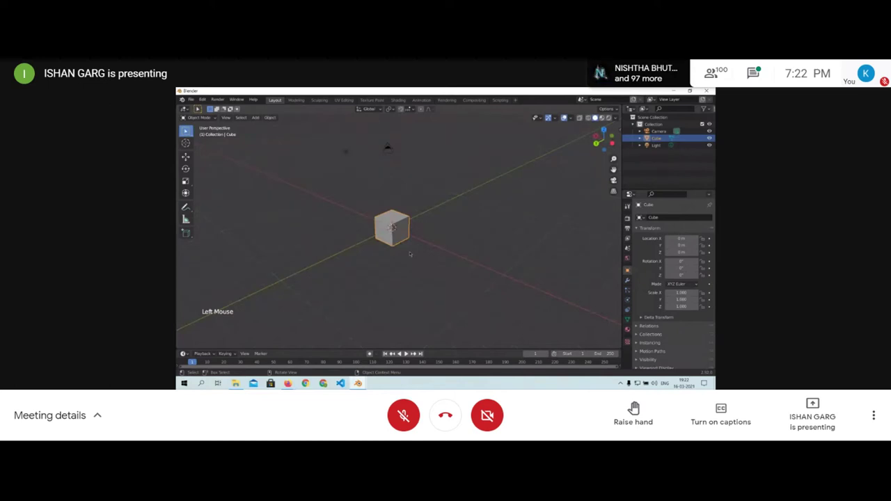
{"action": "left_click", "coordinate": [387, 149]}
{"action": "left_click", "coordinate": [348, 155]}
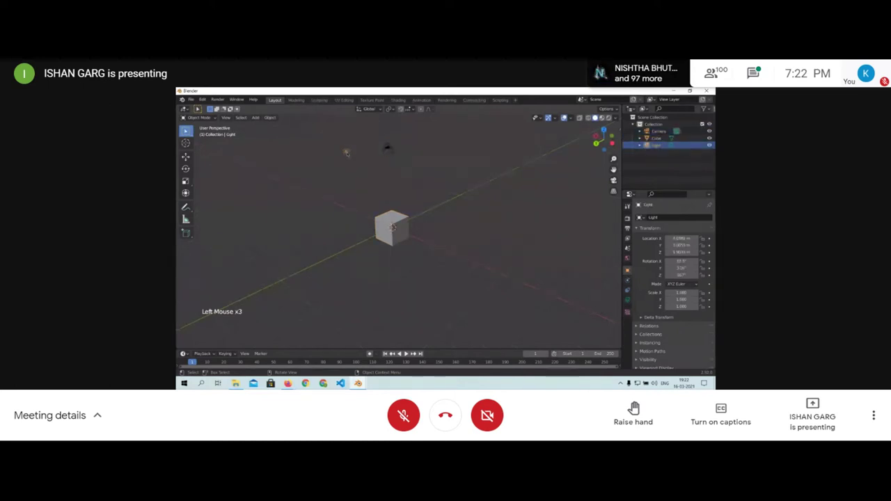
Delete the default cube from the scene.
{"action": "left_click", "coordinate": [392, 231]}
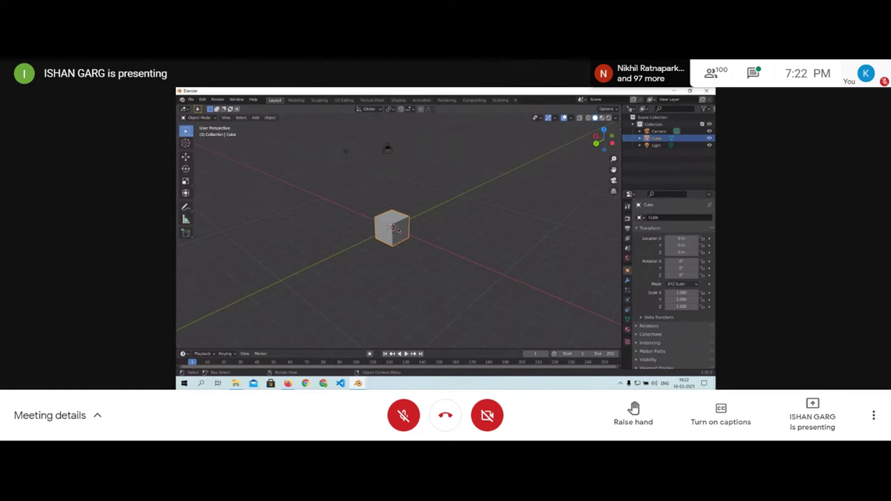
{"action": "right_click", "coordinate": [393, 230]}
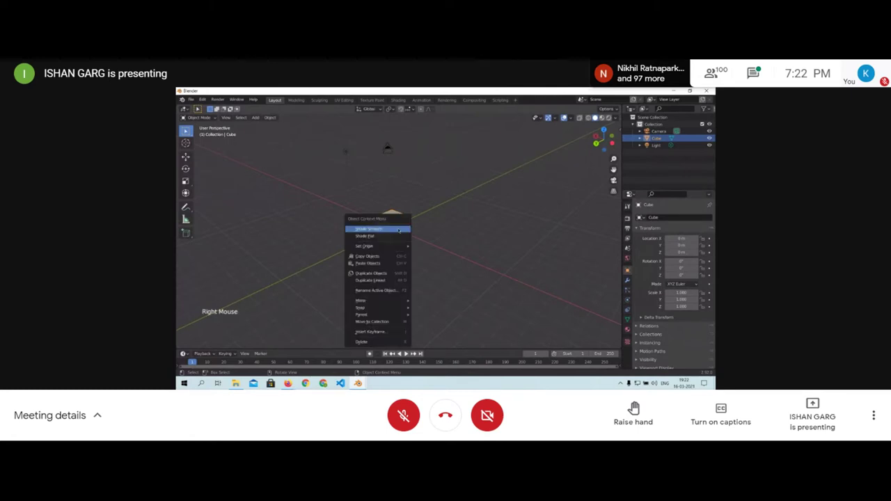
{"action": "left_click", "coordinate": [385, 343]}
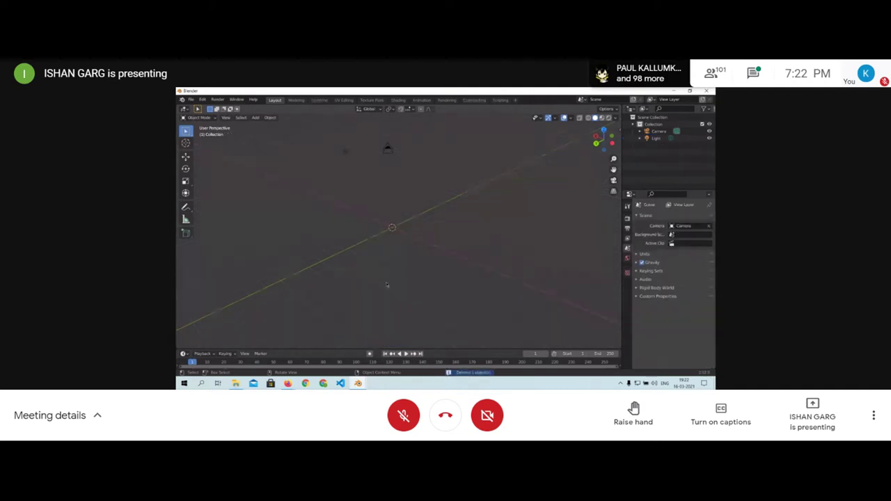
Undo the cube's deletion, delete the cube once more, and undo that deletion as well.
{"action": "key", "text": "ctrl+z"}
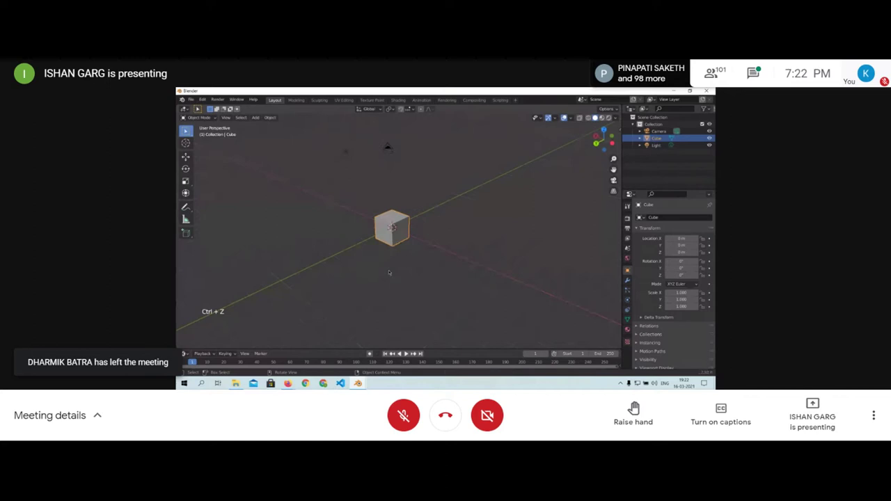
{"action": "key", "text": "x"}
{"action": "left_click", "coordinate": [389, 272]}
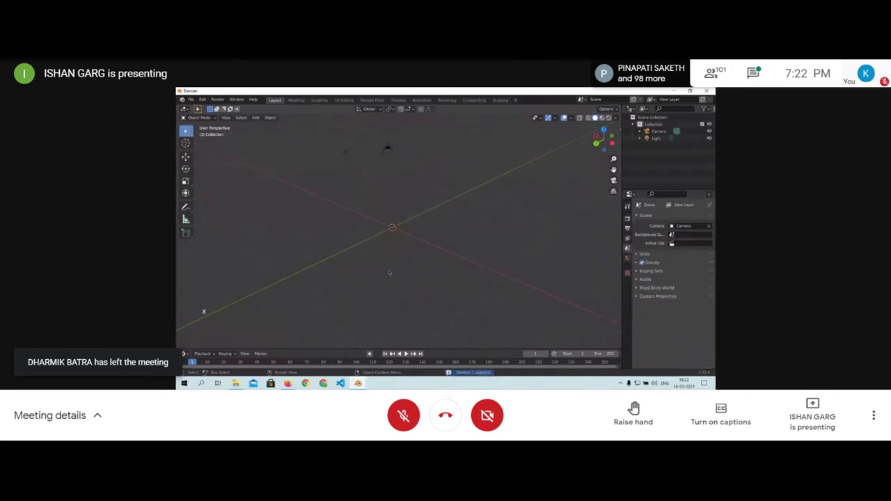
{"action": "key", "text": "ctrl"}
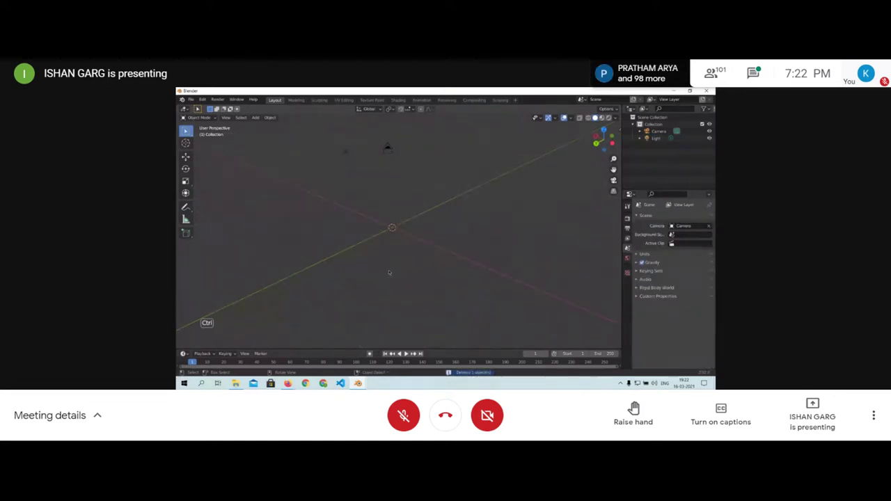
{"action": "key", "text": "ctrl+z"}
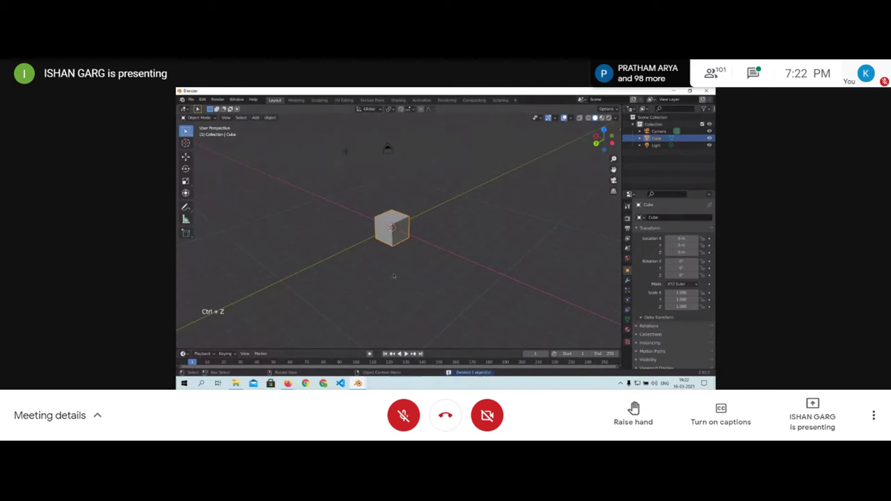
Select the light, the camera and the cube one after another, and clear the selection.
{"action": "left_click", "coordinate": [347, 150]}
{"action": "left_click", "coordinate": [344, 149]}
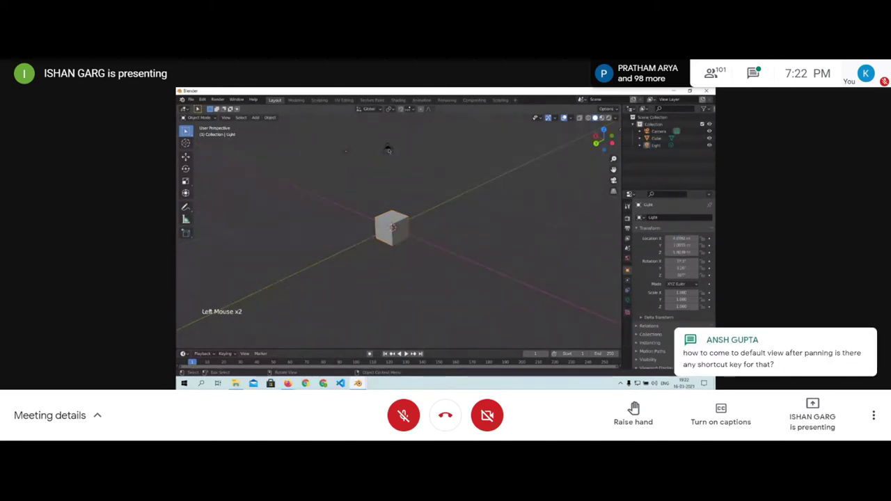
{"action": "left_click", "coordinate": [388, 148]}
{"action": "middle_click_drag", "start_coordinate": [447, 281], "coordinate": [354, 268]}
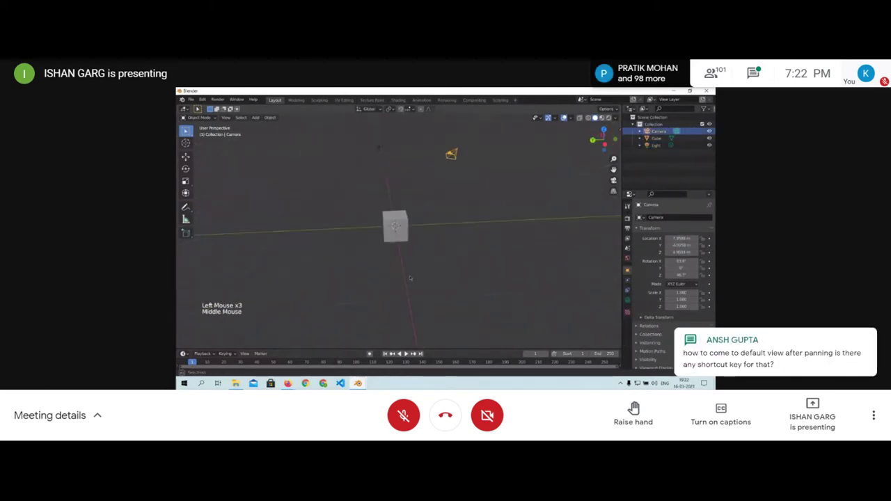
{"action": "left_click", "coordinate": [354, 269]}
{"action": "left_click", "coordinate": [395, 240]}
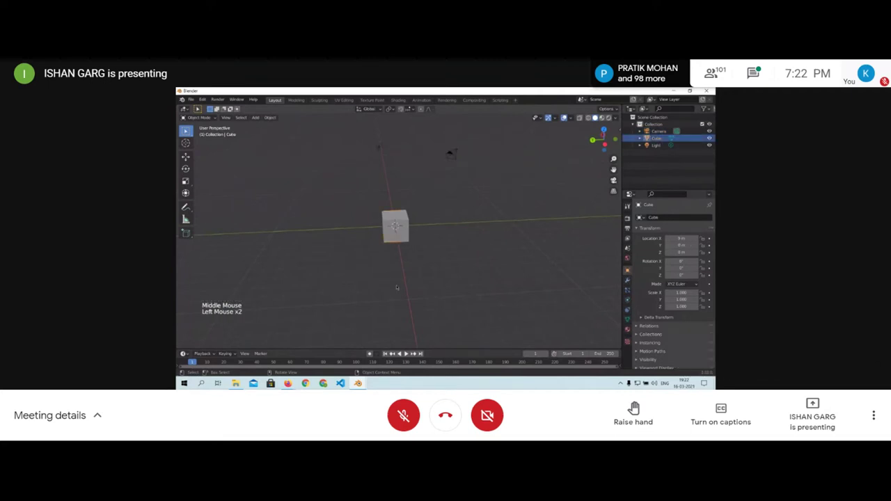
{"action": "middle_click_drag", "start_coordinate": [396, 288], "coordinate": [434, 285]}
{"action": "left_click", "coordinate": [434, 285]}
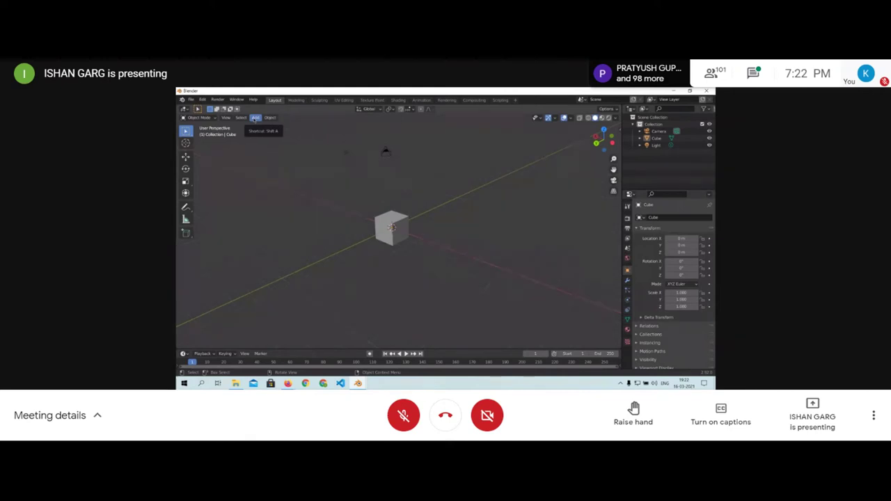
Add a cylinder mesh to the scene.
{"action": "left_click", "coordinate": [255, 119]}
{"action": "mouse_move", "coordinate": [265, 125]}
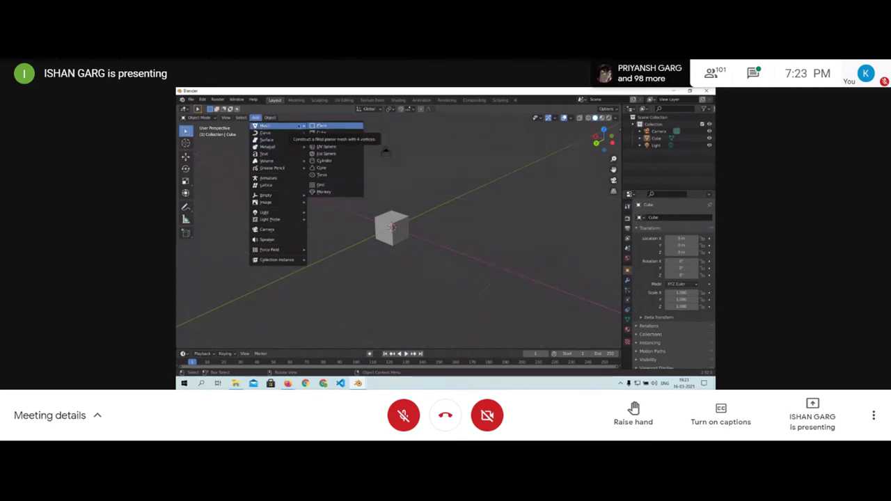
{"action": "left_click", "coordinate": [336, 161]}
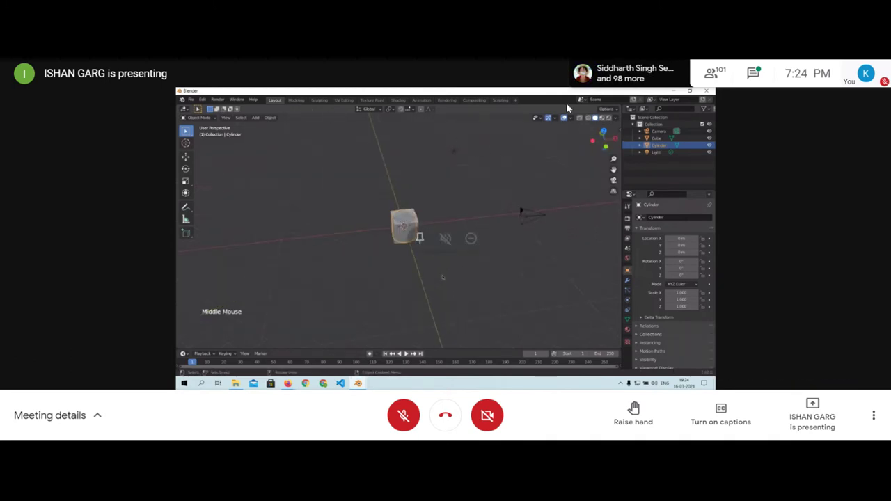
Check the meeting chat messages twice, closing the chat each time.
{"action": "left_click", "coordinate": [752, 73]}
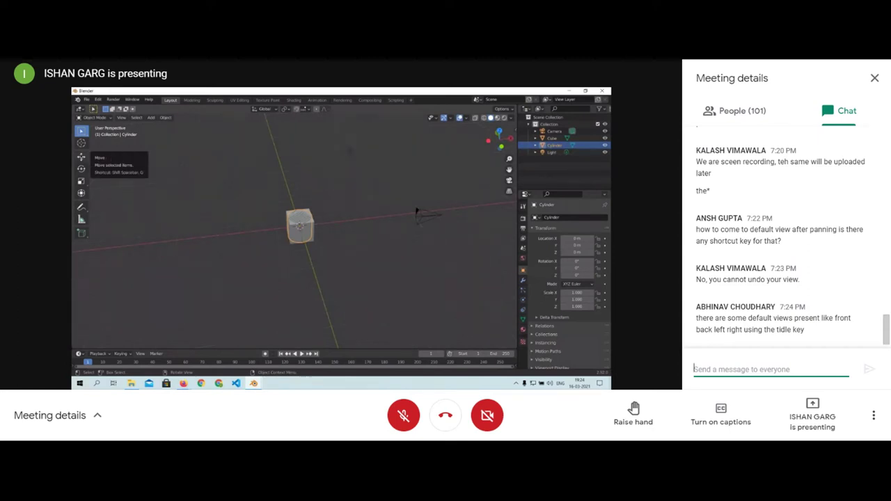
{"action": "left_click", "coordinate": [874, 78]}
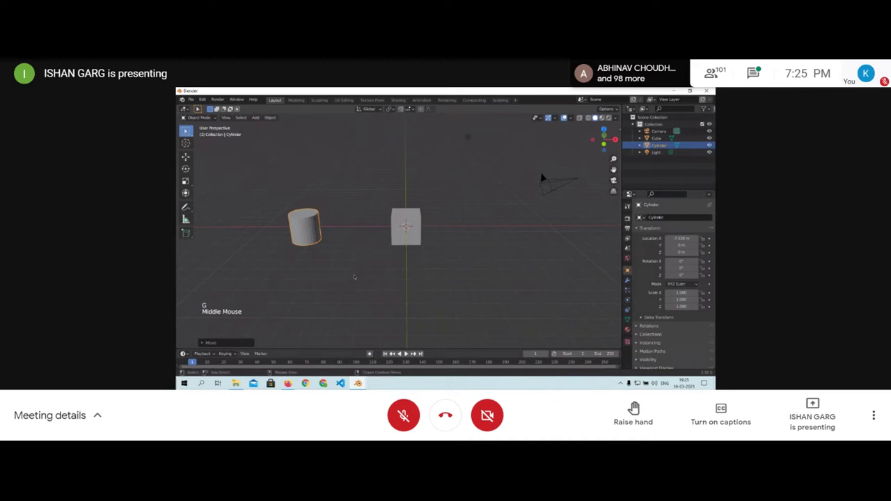
{"action": "left_click", "coordinate": [760, 83]}
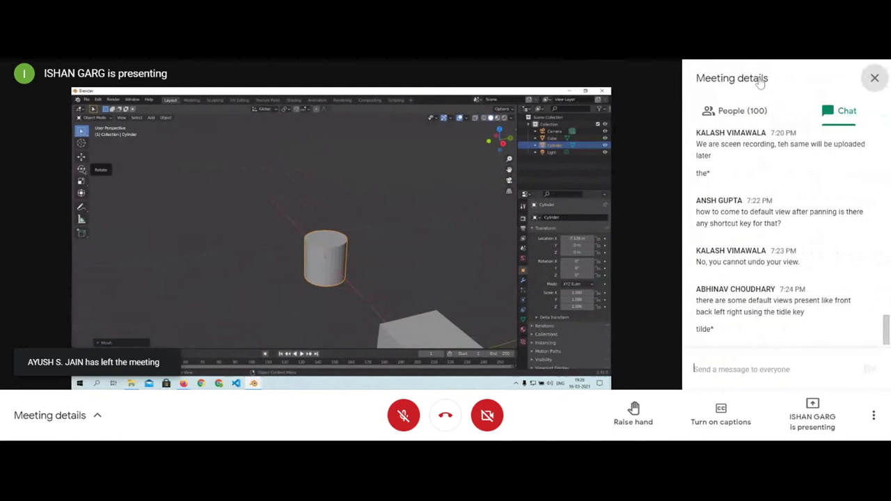
{"action": "left_click", "coordinate": [874, 76]}
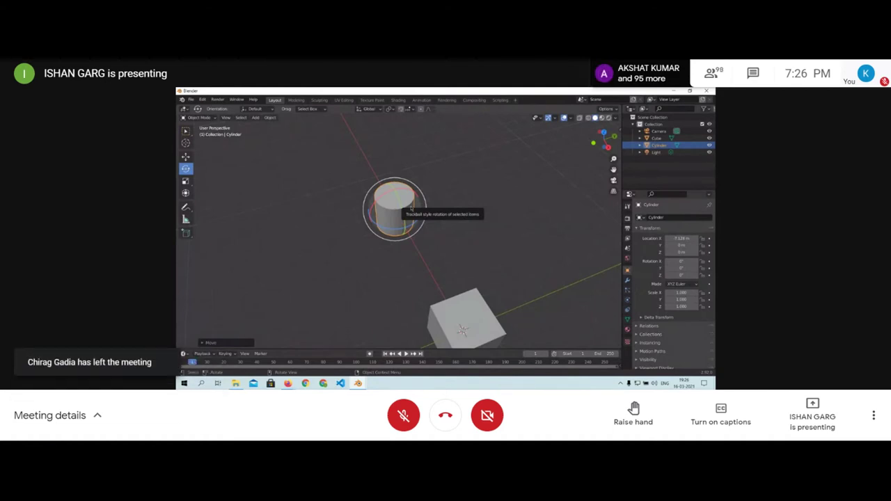
Rotate the cylinder about the X axis and the Y axis with the Rotate gizmo.
{"action": "middle_click_drag", "start_coordinate": [411, 208], "coordinate": [501, 241]}
{"action": "scroll", "coordinate": [500, 241], "scroll_direction": "up", "scroll_amount": 1}
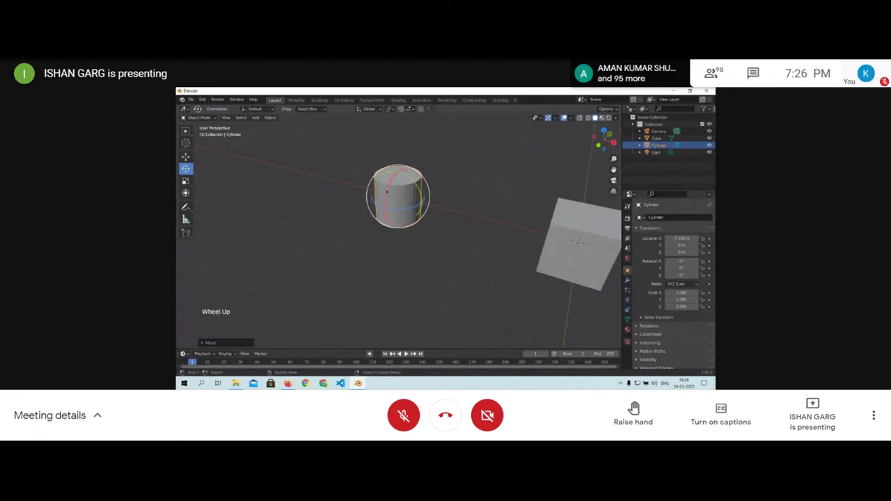
{"action": "mouse_move", "coordinate": [387, 195]}
{"action": "left_mouse_down"}
{"action": "mouse_move", "coordinate": [438, 173]}
{"action": "mouse_move", "coordinate": [395, 203]}
{"action": "left_mouse_up"}
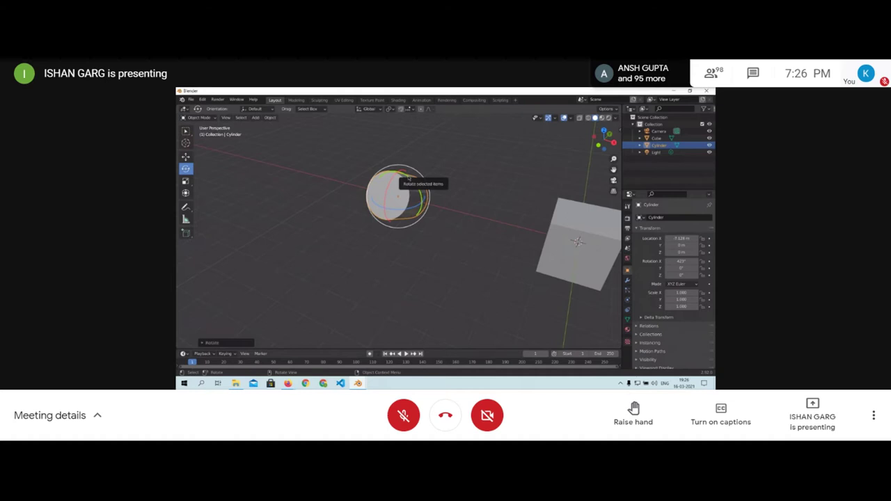
{"action": "left_click_drag", "start_coordinate": [408, 179], "coordinate": [411, 202]}
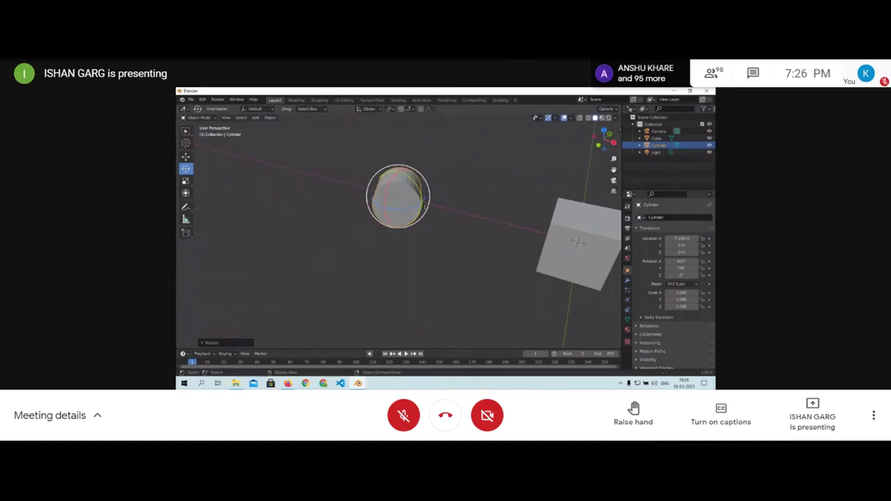
{"action": "middle_click_drag", "start_coordinate": [411, 203], "coordinate": [440, 234]}
{"action": "left_click_drag", "start_coordinate": [413, 219], "coordinate": [409, 215]}
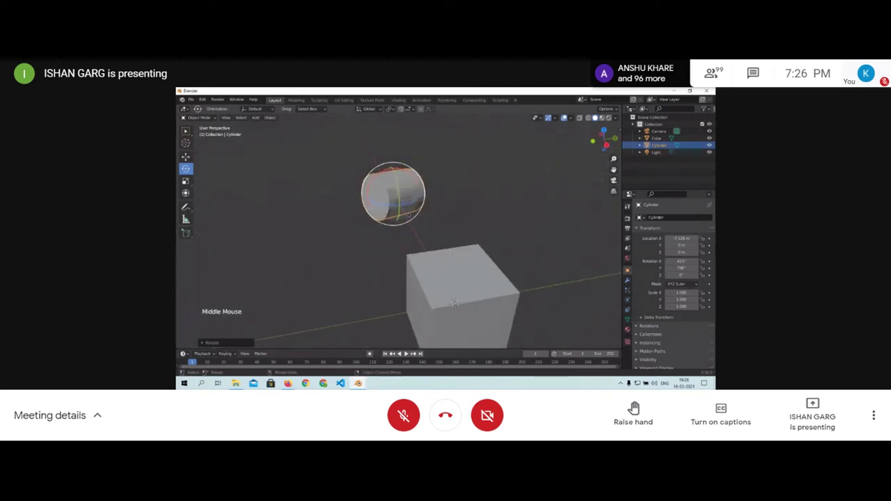
Rotate the cylinder further around the view direction with the Rotate gizmo, and reselect the cylinder.
{"action": "scroll", "coordinate": [410, 216], "scroll_direction": "up", "scroll_amount": 2}
{"action": "middle_click_drag", "start_coordinate": [410, 216], "coordinate": [464, 225]}
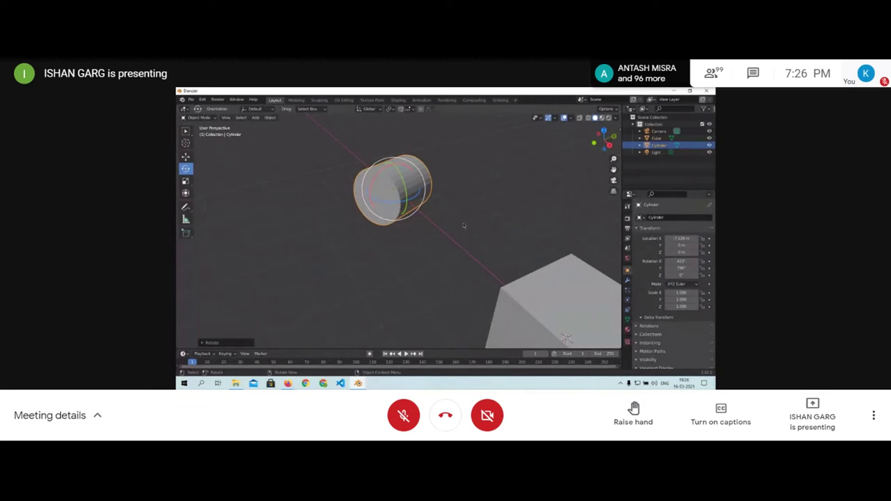
{"action": "scroll", "coordinate": [463, 225], "scroll_direction": "down", "scroll_amount": 5}
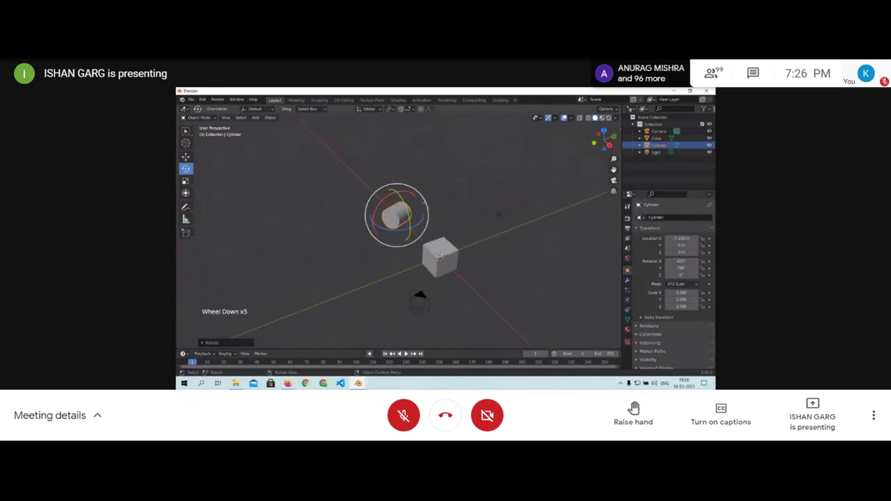
{"action": "left_click_drag", "start_coordinate": [427, 222], "coordinate": [420, 198]}
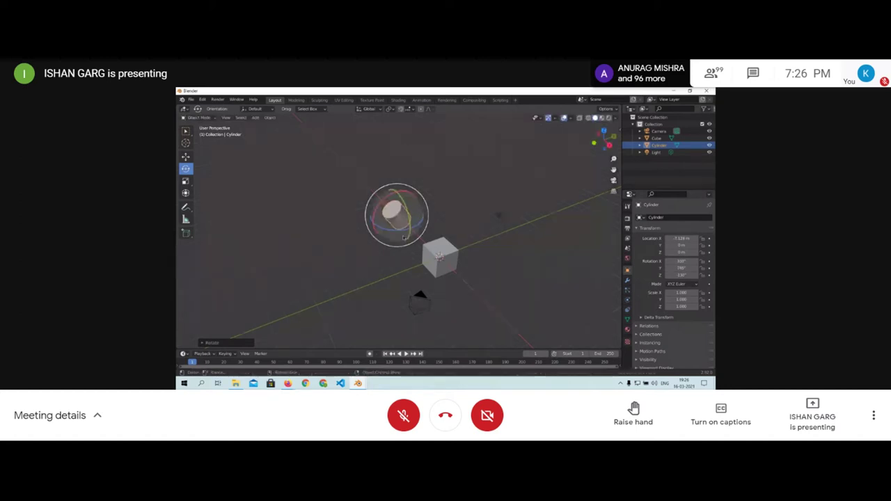
{"action": "middle_click_drag", "start_coordinate": [420, 198], "coordinate": [408, 224]}
{"action": "scroll", "coordinate": [390, 266], "scroll_direction": "up", "scroll_amount": 1}
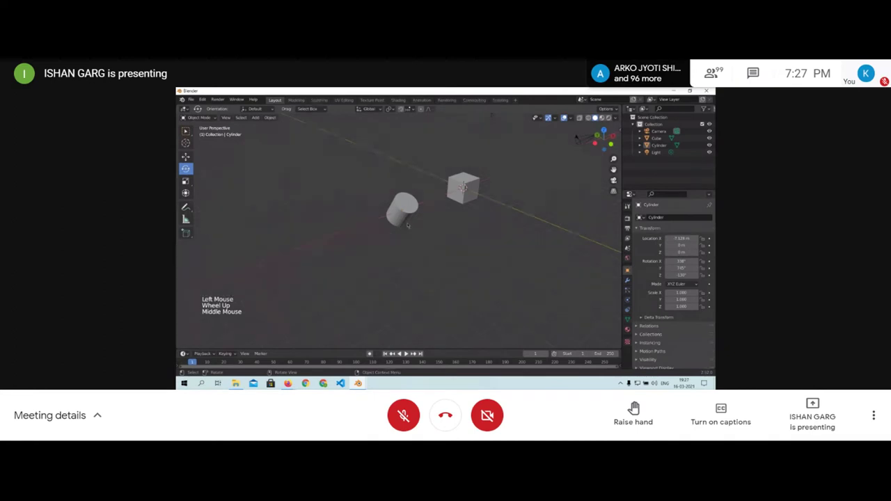
{"action": "left_click", "coordinate": [401, 213]}
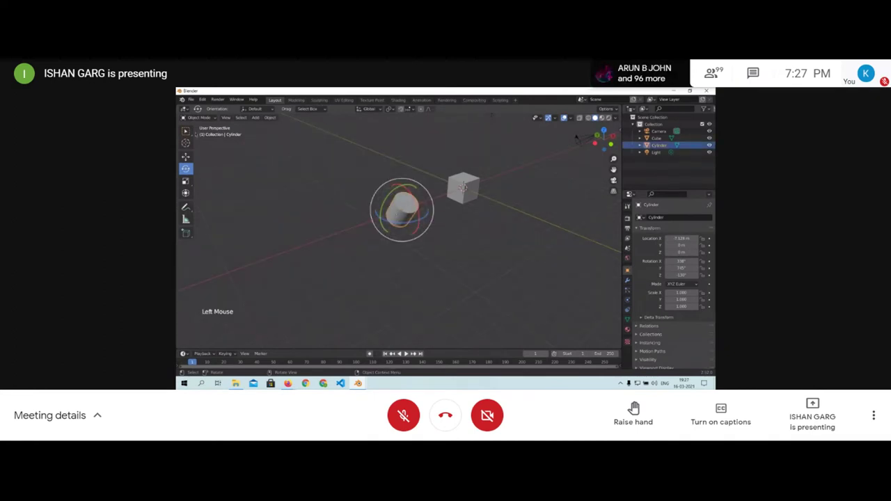
Return to the Select Box tool and try a free rotation of the cylinder.
{"action": "left_click", "coordinate": [185, 131]}
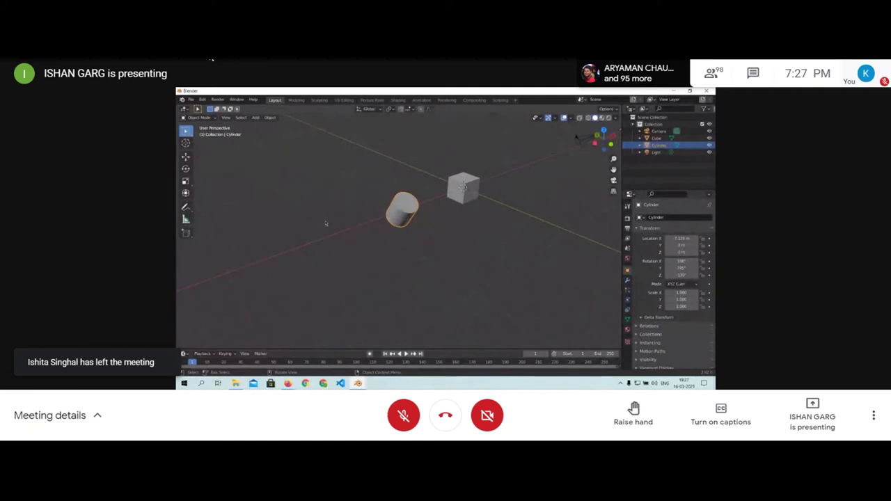
{"action": "key", "text": "r"}
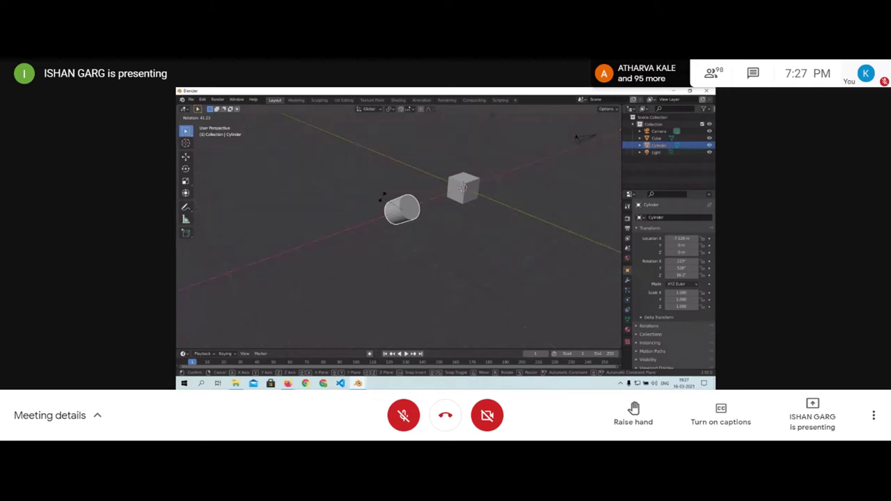
{"action": "left_click", "coordinate": [423, 189]}
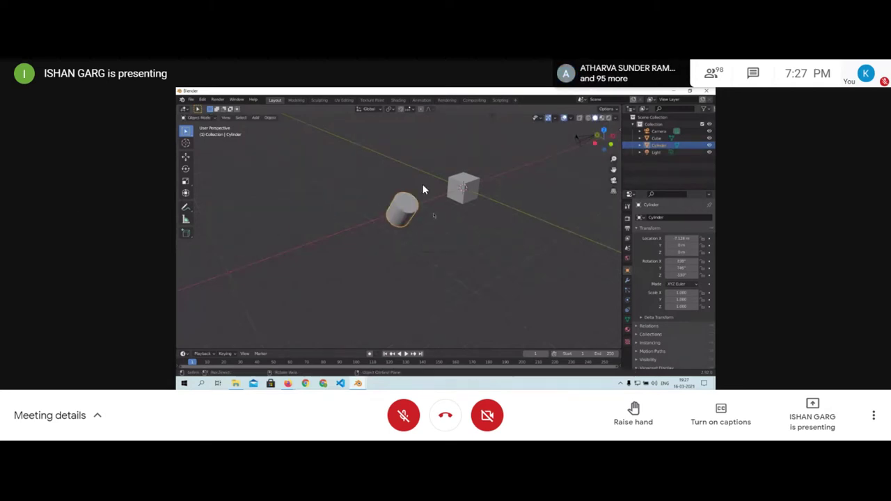
Rotate the cylinder constrained to the global X axis.
{"action": "mouse_move", "coordinate": [356, 343]}
{"action": "middle_click_drag", "start_coordinate": [374, 286], "coordinate": [474, 291]}
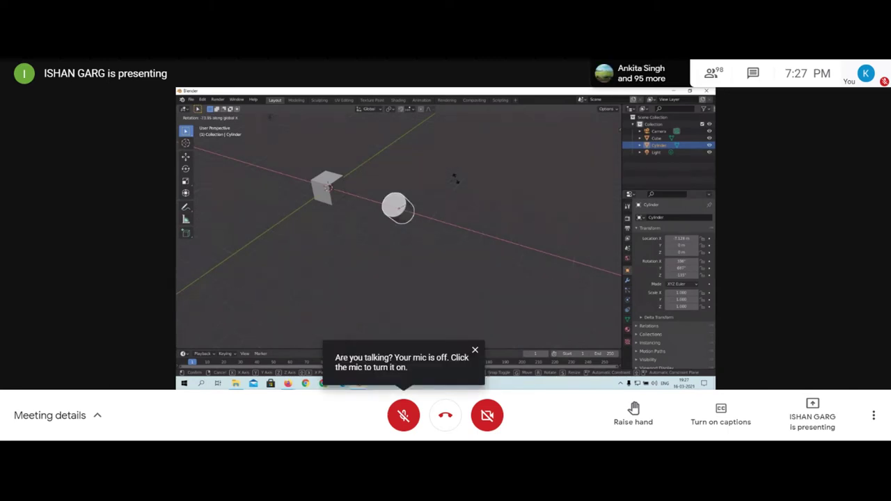
{"action": "mouse_move", "coordinate": [384, 247]}
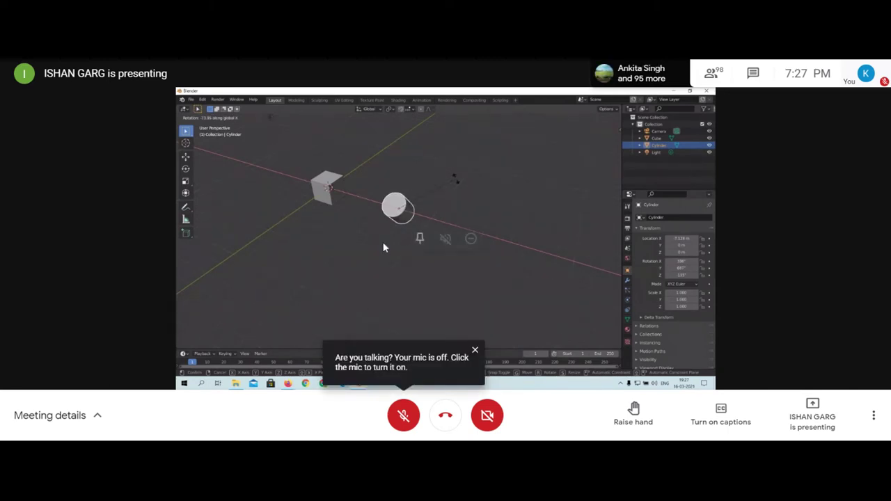
{"action": "left_click", "coordinate": [420, 240]}
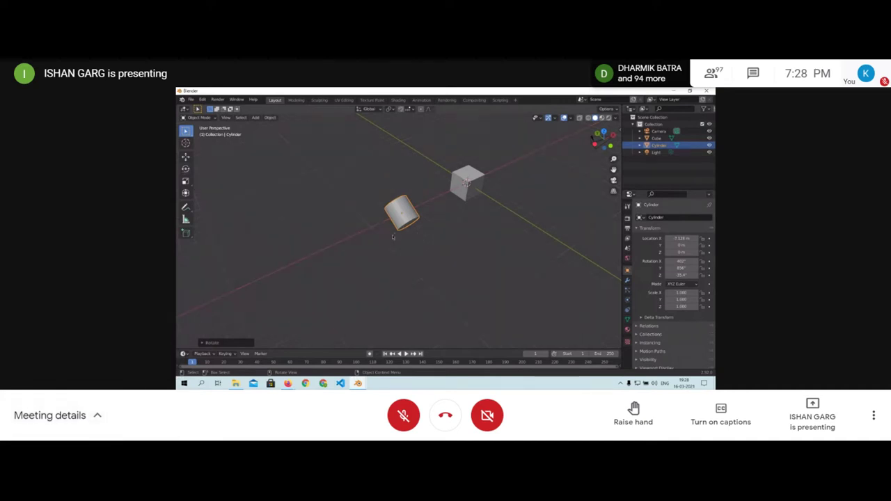
Enlarge the cylinder uniformly on all three axes with the Scale tool.
{"action": "middle_click_drag", "start_coordinate": [395, 235], "coordinate": [385, 261]}
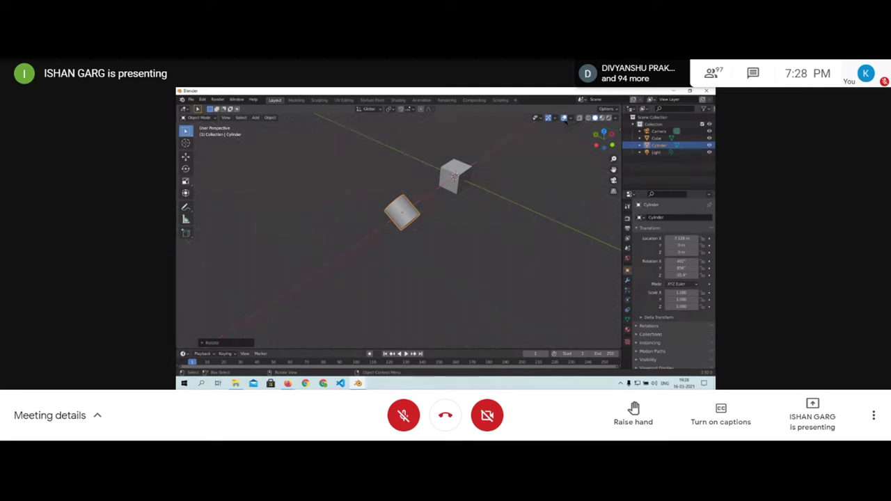
{"action": "left_click", "coordinate": [185, 180]}
{"action": "middle_click_drag", "start_coordinate": [360, 257], "coordinate": [464, 245]}
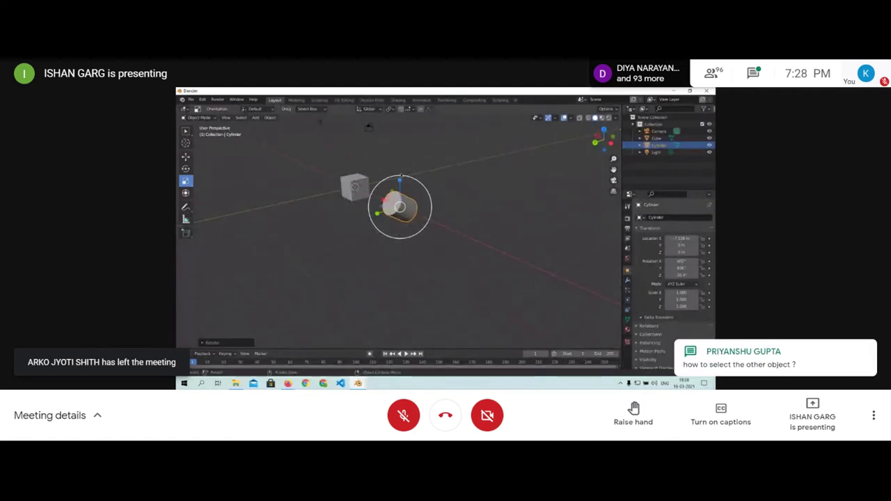
{"action": "middle_click_drag", "start_coordinate": [431, 216], "coordinate": [430, 209]}
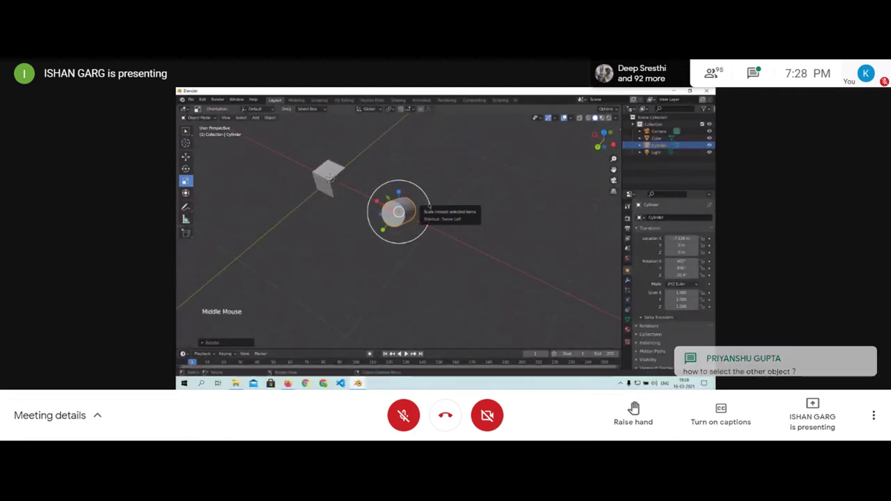
{"action": "left_click", "coordinate": [430, 204]}
{"action": "key", "text": "s"}
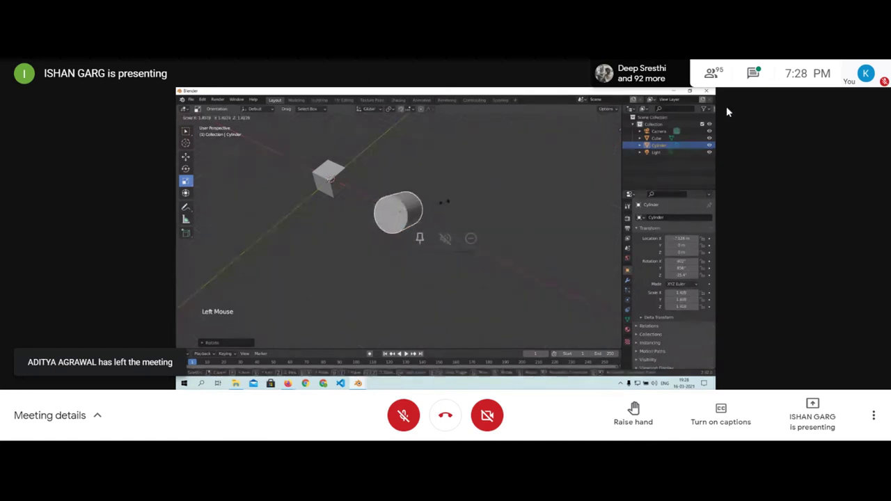
Read the newest question in the meeting chat and close the chat.
{"action": "left_click", "coordinate": [752, 78]}
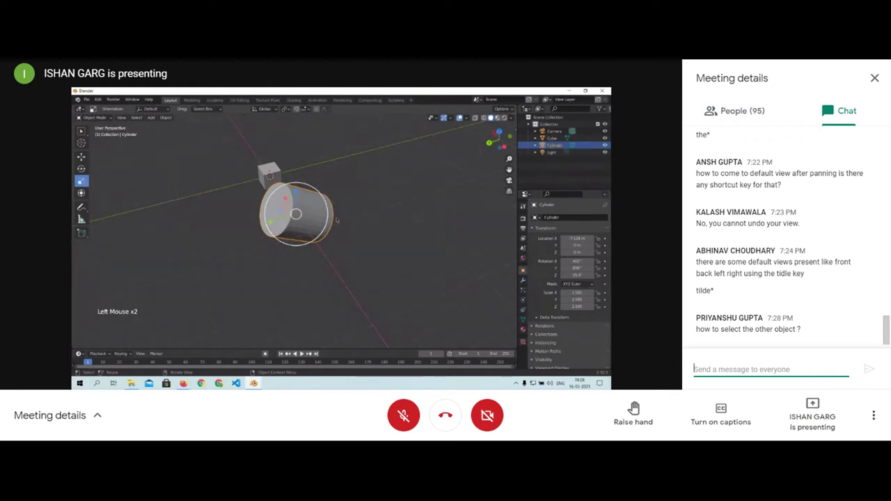
{"action": "left_click", "coordinate": [876, 80]}
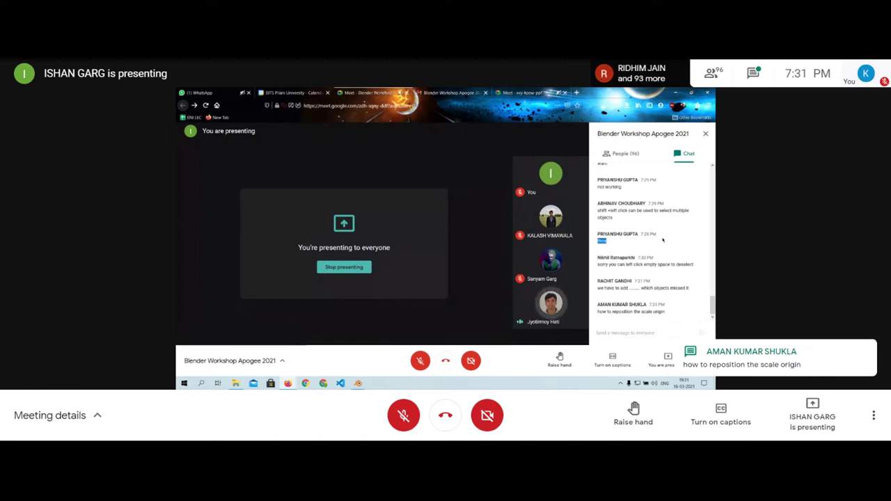
Open the meeting chat, switch to the untitled Blender window and view the default cube scene from another angle.
{"action": "left_click", "coordinate": [754, 78]}
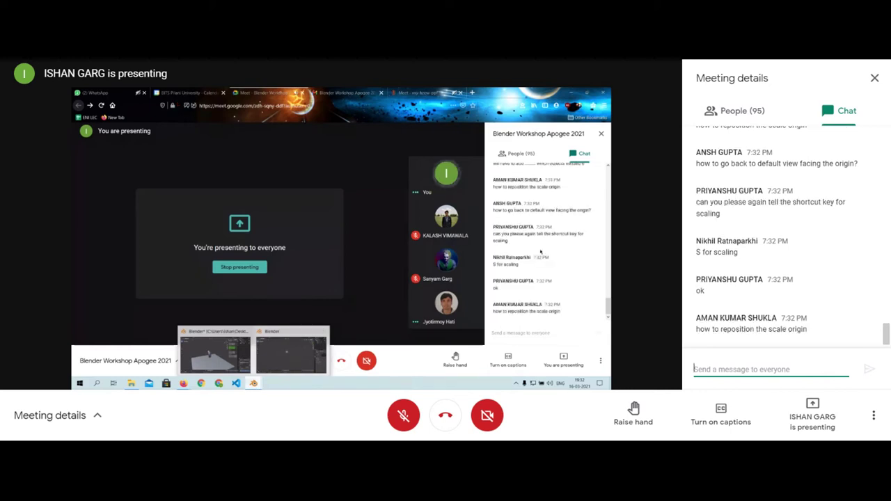
{"action": "left_click", "coordinate": [253, 384]}
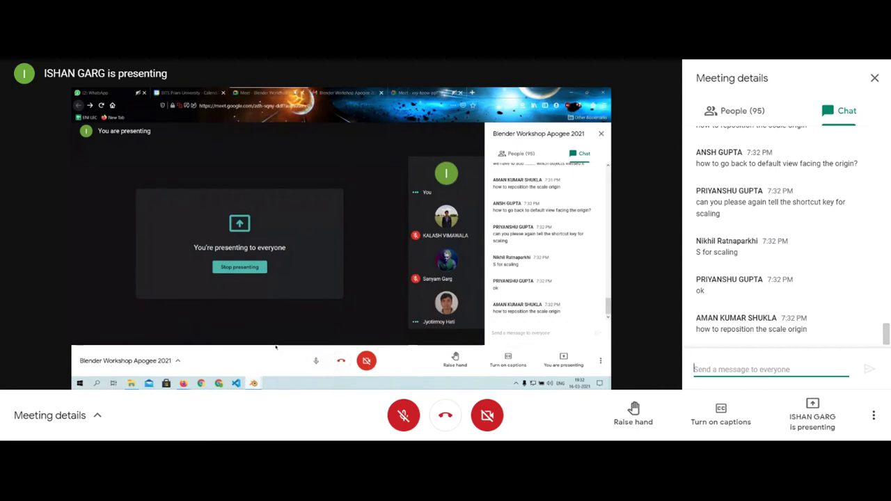
{"action": "scroll", "coordinate": [322, 219], "scroll_direction": "up", "scroll_amount": 3}
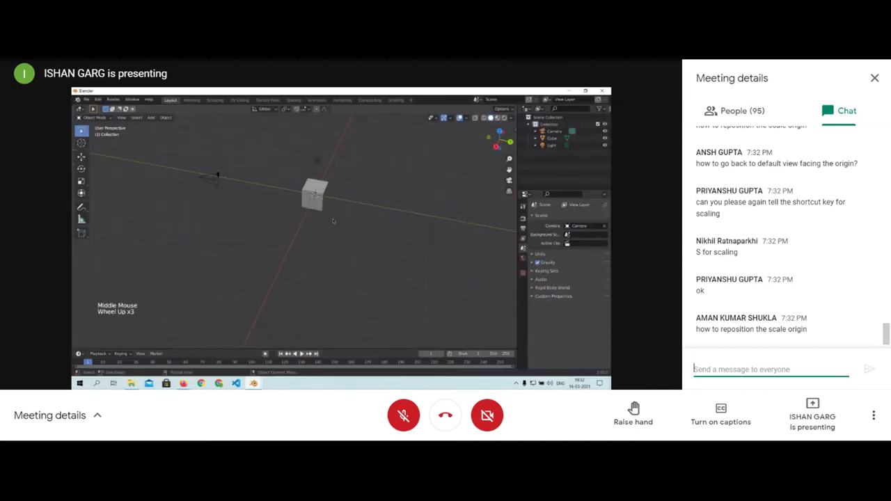
{"action": "mouse_move", "coordinate": [302, 222]}
{"action": "middle_mouse_down"}
{"action": "mouse_move", "coordinate": [293, 207]}
{"action": "mouse_move", "coordinate": [320, 263]}
{"action": "mouse_move", "coordinate": [304, 224]}
{"action": "middle_mouse_up"}
{"action": "scroll", "coordinate": [320, 264], "scroll_direction": "up", "scroll_amount": 1}
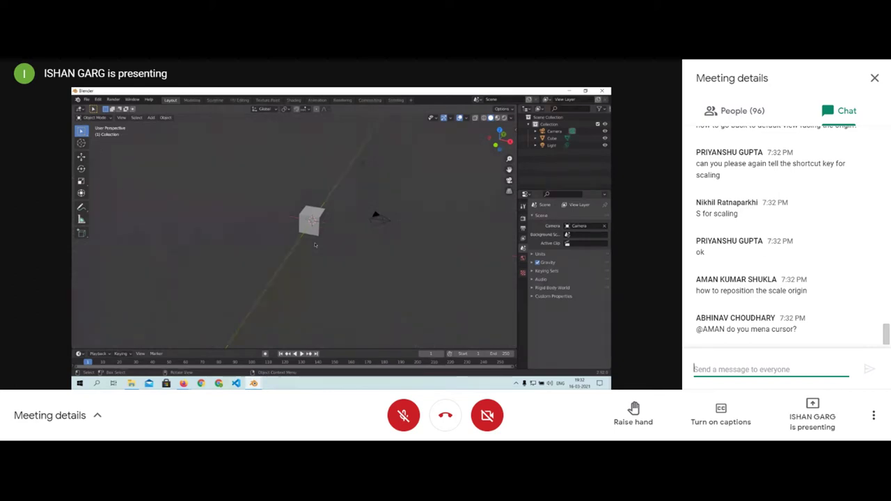
Select the default cube, deselect it again and switch back to the meeting in the browser.
{"action": "left_click", "coordinate": [315, 243]}
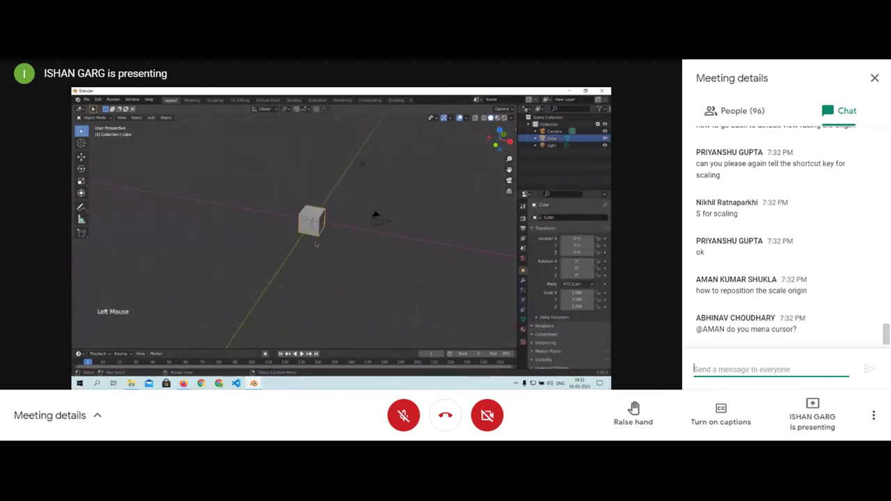
{"action": "left_click", "coordinate": [315, 243]}
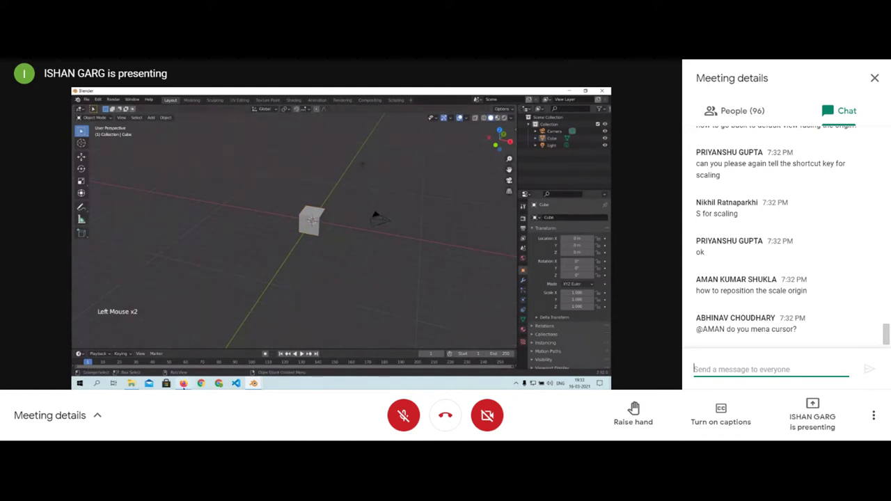
{"action": "mouse_move", "coordinate": [183, 383]}
{"action": "left_click", "coordinate": [144, 350]}
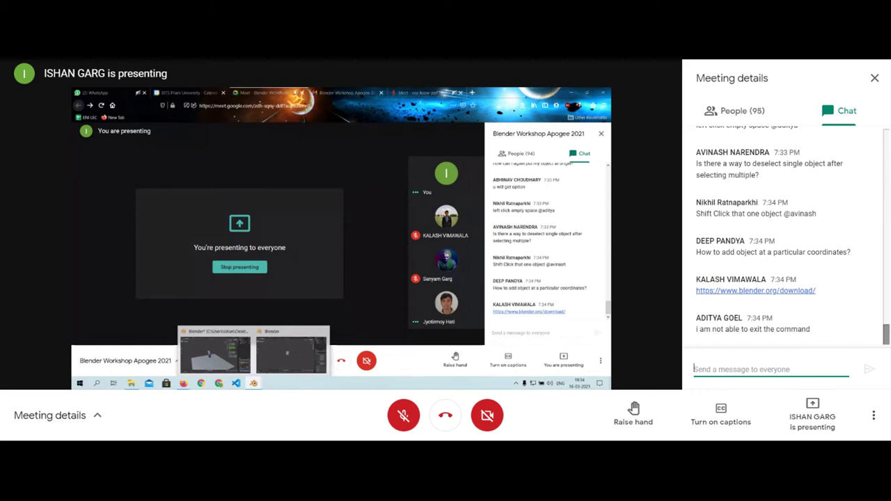
{"action": "type", "text": "Press"}
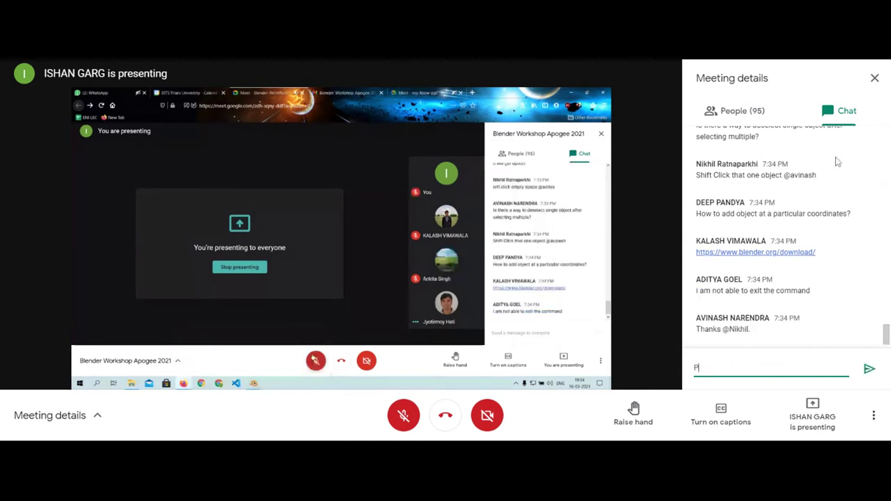
{"action": "type", "text": "esc"}
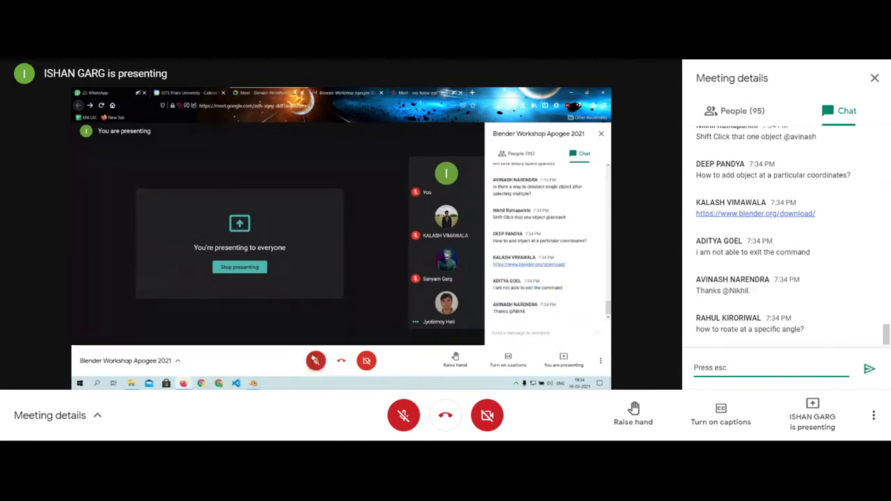
{"action": "key", "text": "ctrl+a"}
{"action": "key", "text": "BackSpace"}
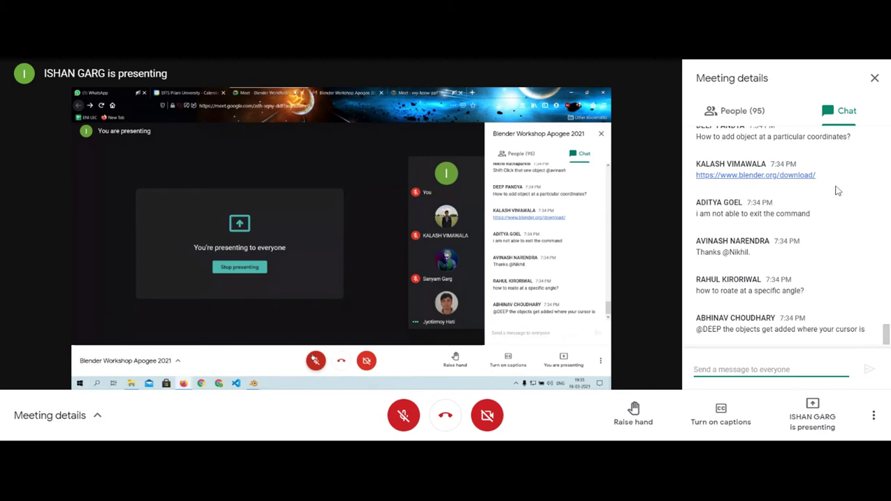
{"action": "type", "text": "You"}
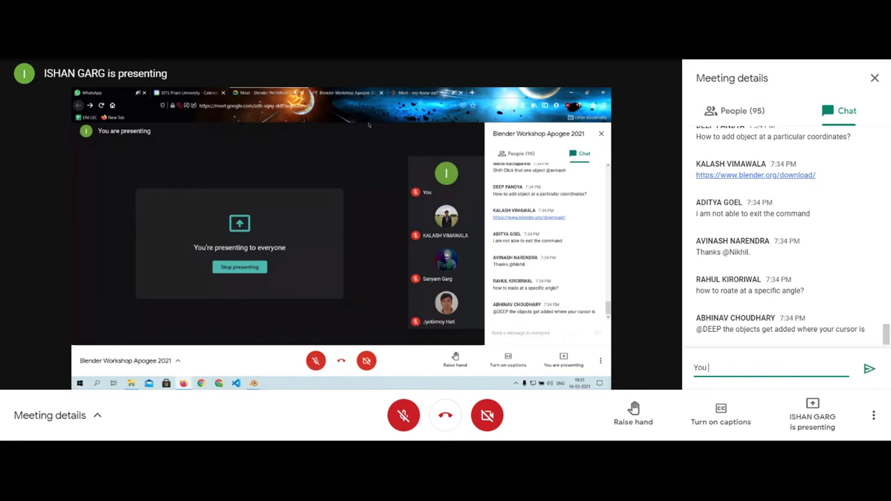
{"action": "type", "text": " glve the"}
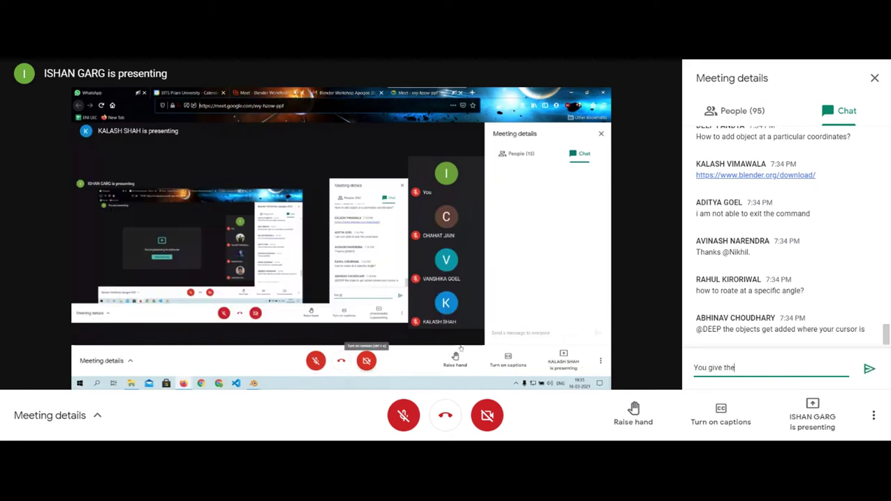
{"action": "type", "text": " rotate"}
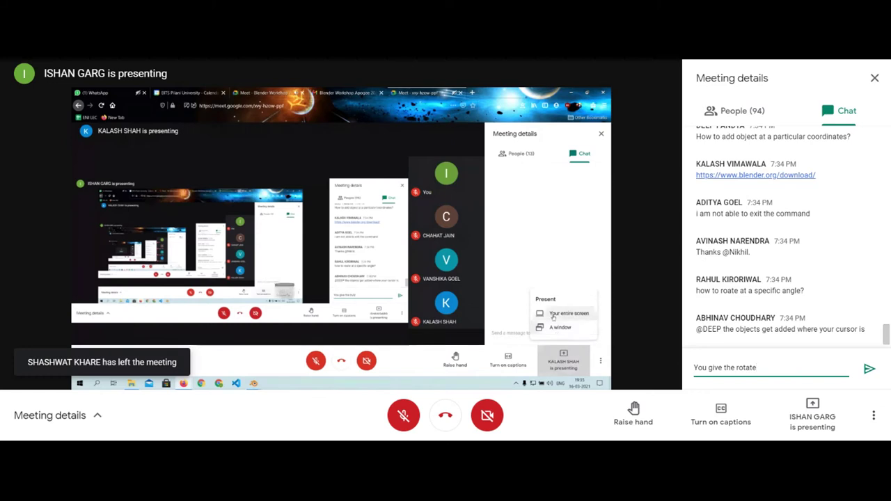
{"action": "key", "text": "BackSpace"}
{"action": "key", "text": "BackSpace"}
{"action": "key", "text": "BackSpace"}
{"action": "key", "text": "BackSpace"}
{"action": "key", "text": "BackSpace"}
{"action": "key", "text": "BackSpace"}
{"action": "key", "text": "BackSpace"}
{"action": "key", "text": "BackSpace"}
{"action": "key", "text": "BackSpace"}
{"action": "key", "text": "BackSpace"}
{"action": "key", "text": "BackSpace"}
{"action": "key", "text": "BackSpace"}
{"action": "key", "text": "BackSpace"}
{"action": "key", "text": "BackSpace"}
{"action": "key", "text": "BackSpace"}
{"action": "key", "text": "BackSpace"}
{"action": "key", "text": "BackSpace"}
{"action": "key", "text": "BackSpace"}
{"action": "key", "text": "BackSpace"}
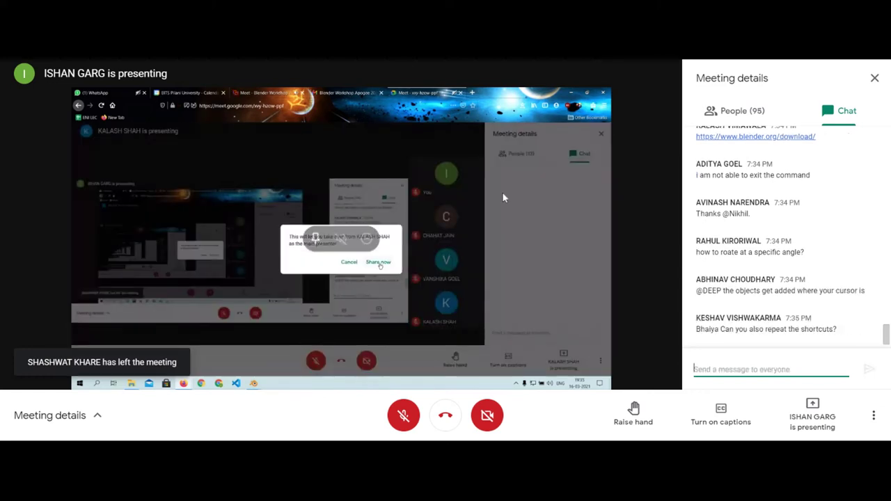
{"action": "left_click", "coordinate": [570, 62]}
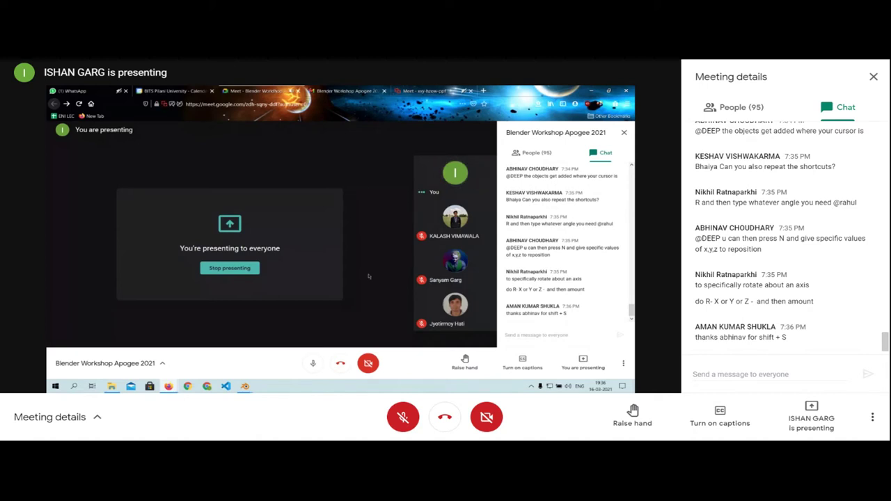
Switch to the untitled Blender window and examine the default cube up close, from a distance and from different angles.
{"action": "mouse_move", "coordinate": [244, 386]}
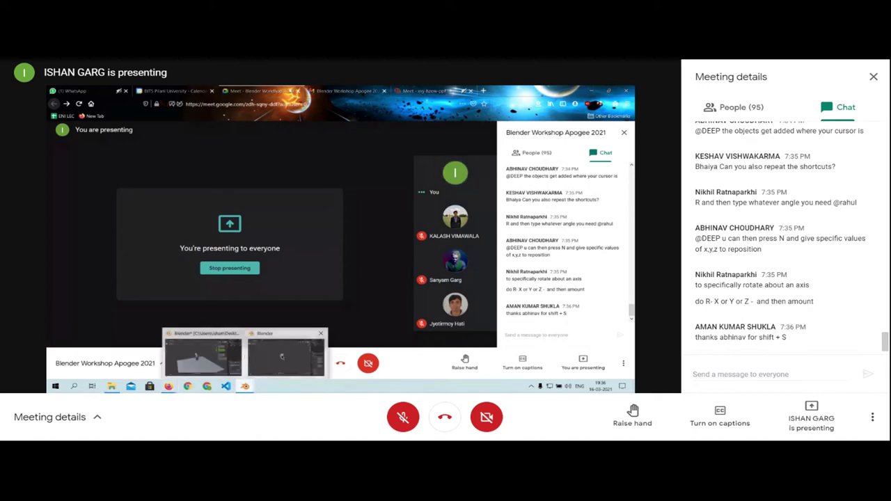
{"action": "left_click", "coordinate": [282, 357]}
{"action": "scroll", "coordinate": [299, 250], "scroll_direction": "up", "scroll_amount": 2}
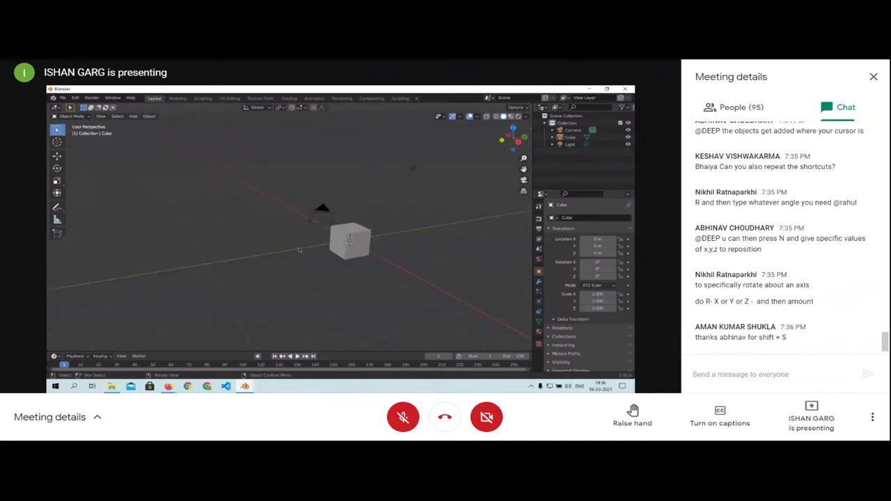
{"action": "left_click", "coordinate": [770, 375]}
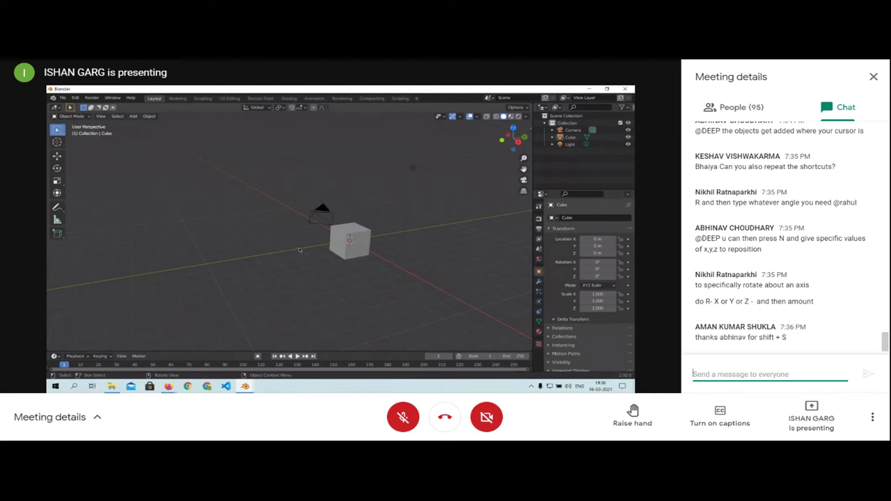
{"action": "scroll", "coordinate": [300, 250], "scroll_direction": "up", "scroll_amount": 3}
{"action": "middle_click_drag", "start_coordinate": [390, 275], "coordinate": [337, 264], "text": "shift"}
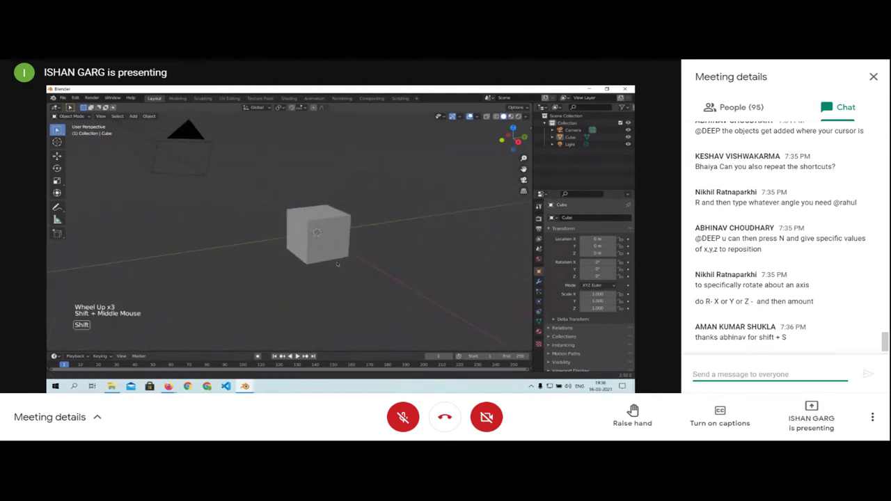
{"action": "scroll", "coordinate": [351, 223], "scroll_direction": "up", "scroll_amount": 10}
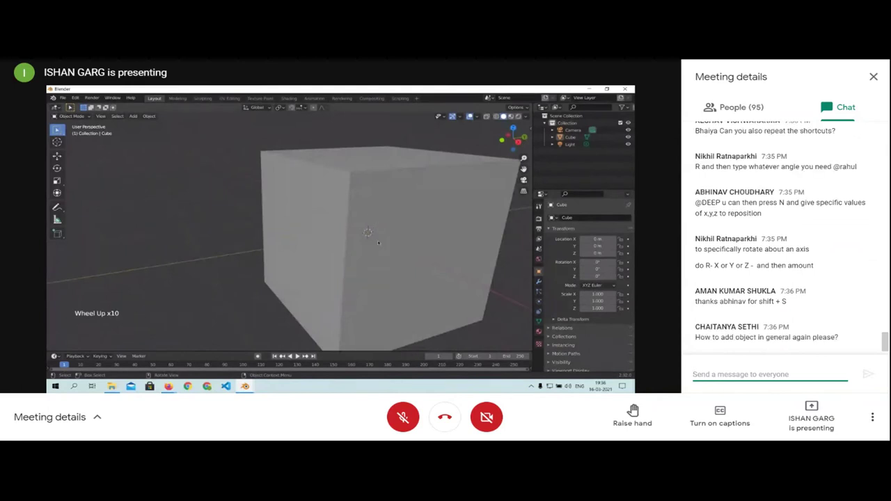
{"action": "scroll", "coordinate": [377, 242], "scroll_direction": "down", "scroll_amount": 9}
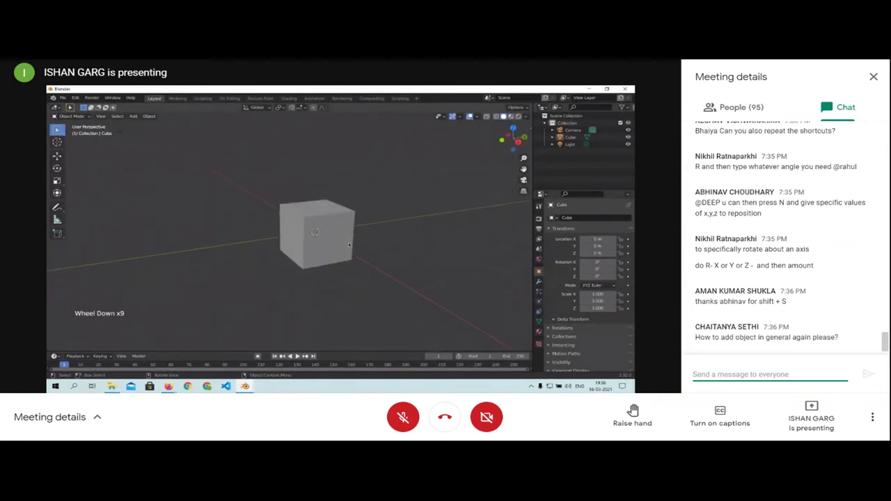
{"action": "middle_click_drag", "start_coordinate": [349, 245], "coordinate": [394, 235]}
{"action": "scroll", "coordinate": [334, 264], "scroll_direction": "down", "scroll_amount": 5}
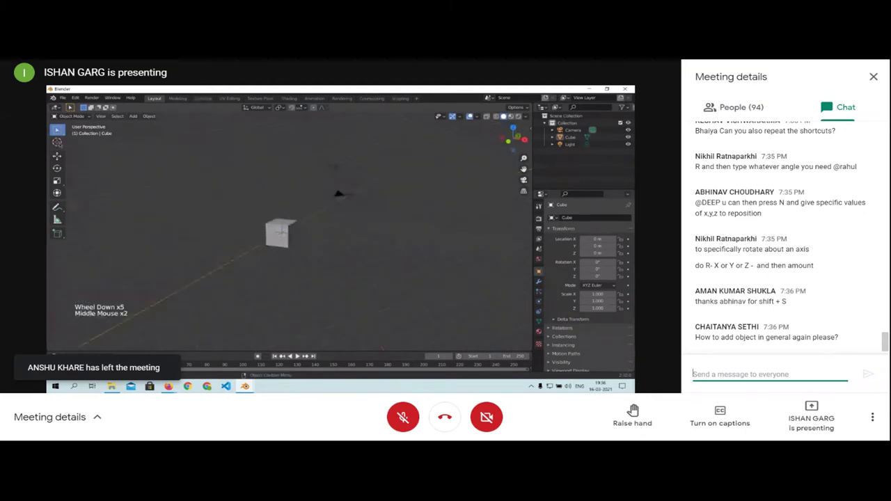
Place the 3D cursor in empty space away from the cube with the Cursor tool and check its position.
{"action": "left_click", "coordinate": [57, 141]}
{"action": "left_click", "coordinate": [251, 164]}
{"action": "middle_click_drag", "start_coordinate": [250, 164], "coordinate": [112, 245]}
{"action": "scroll", "coordinate": [137, 201], "scroll_direction": "up", "scroll_amount": 1}
{"action": "middle_click_drag", "start_coordinate": [137, 201], "coordinate": [320, 266]}
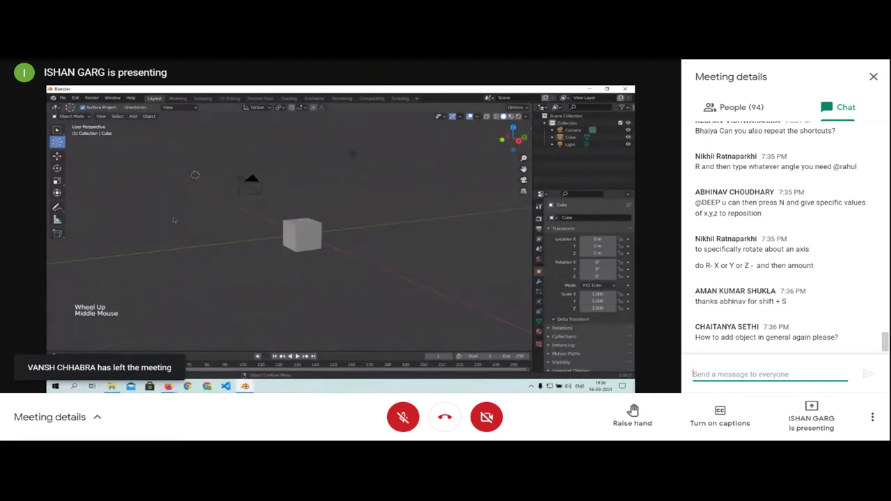
Add a second cube mesh at the 3D cursor and view it from other angles.
{"action": "left_click", "coordinate": [133, 115]}
{"action": "mouse_move", "coordinate": [160, 124]}
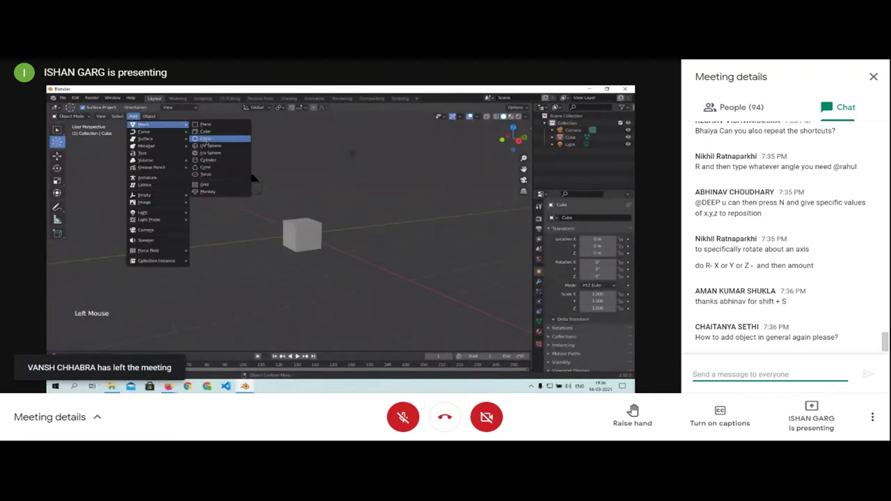
{"action": "left_click", "coordinate": [210, 133]}
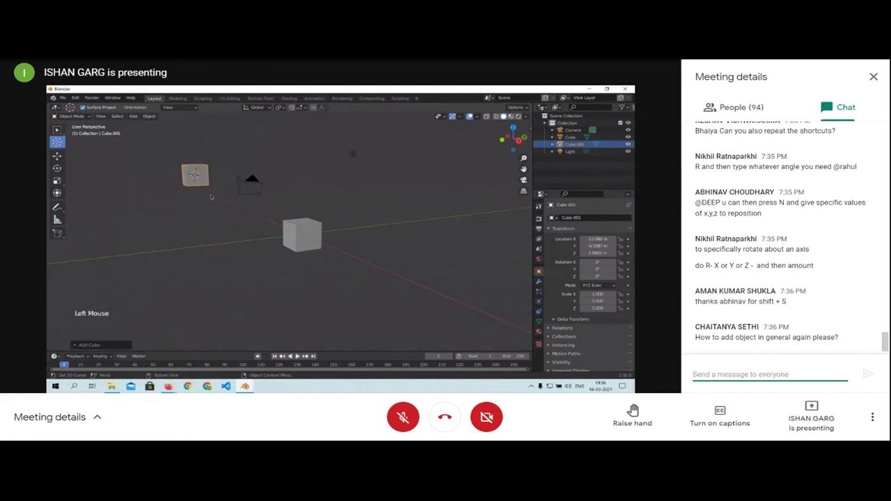
{"action": "middle_click_drag", "start_coordinate": [211, 197], "coordinate": [244, 183]}
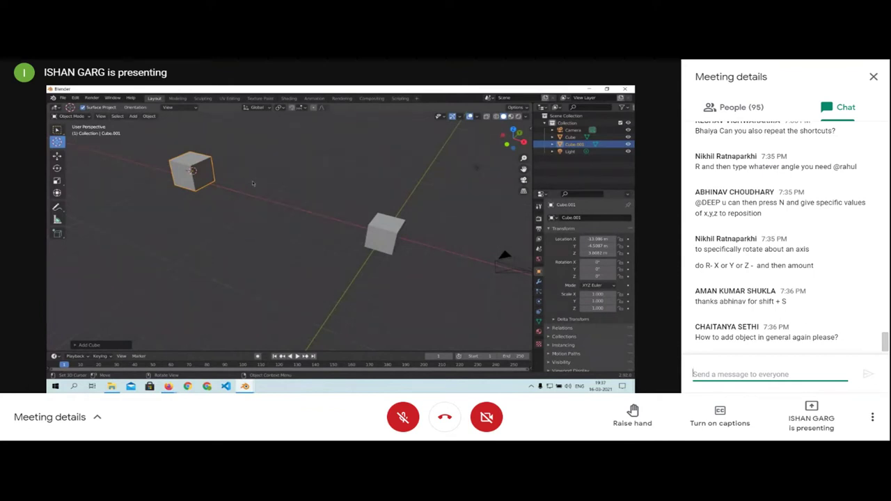
{"action": "middle_click_drag", "start_coordinate": [254, 183], "coordinate": [255, 246]}
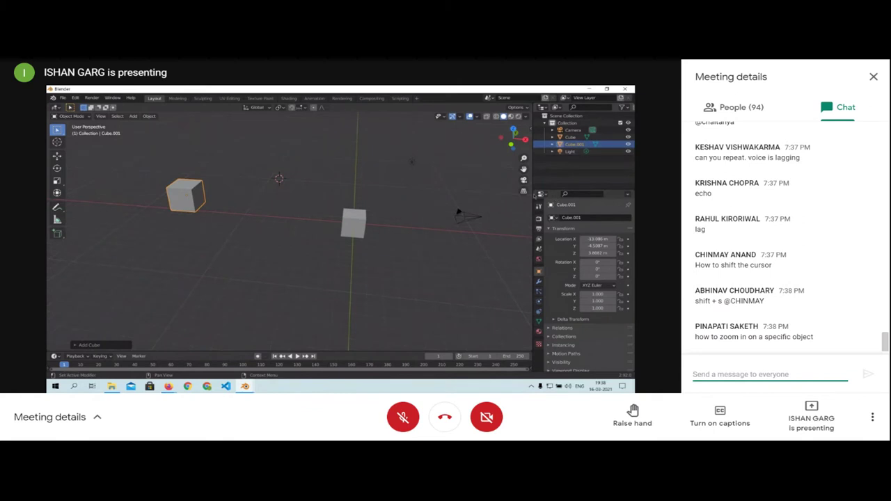
Enlarge the Timeline area upward so that it takes up most of the 3D viewport's height.
{"action": "left_click", "coordinate": [264, 350]}
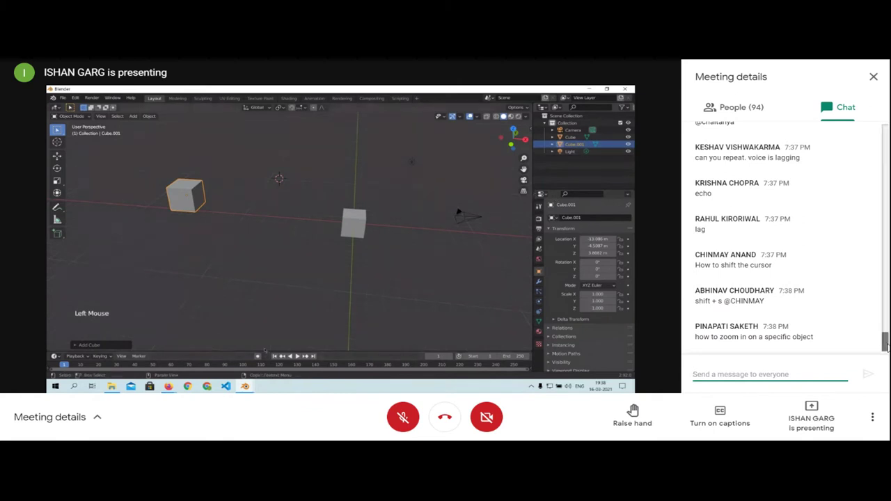
{"action": "scroll", "coordinate": [786, 236], "scroll_direction": "up", "scroll_amount": 4}
{"action": "left_click_drag", "start_coordinate": [323, 351], "coordinate": [323, 192]}
Review the earlier questions in the meeting chat and return to the newest message.
{"action": "scroll", "coordinate": [786, 237], "scroll_direction": "up", "scroll_amount": 2}
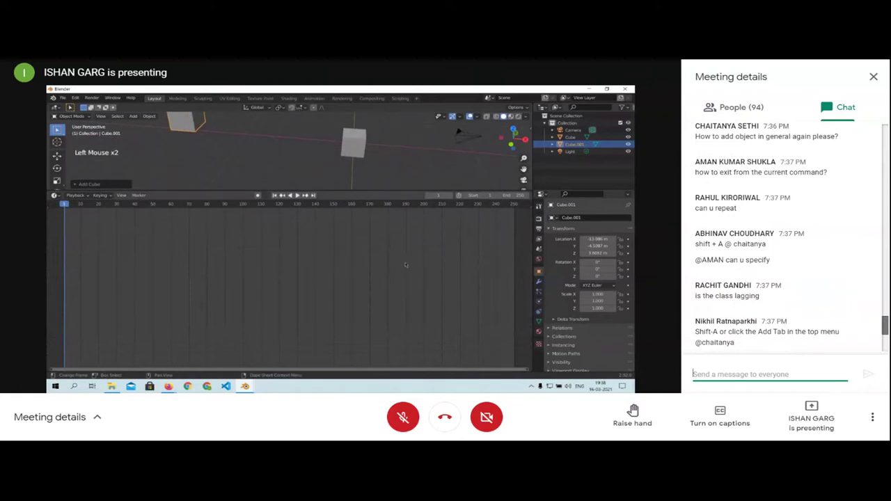
{"action": "scroll", "coordinate": [786, 237], "scroll_direction": "up", "scroll_amount": 1}
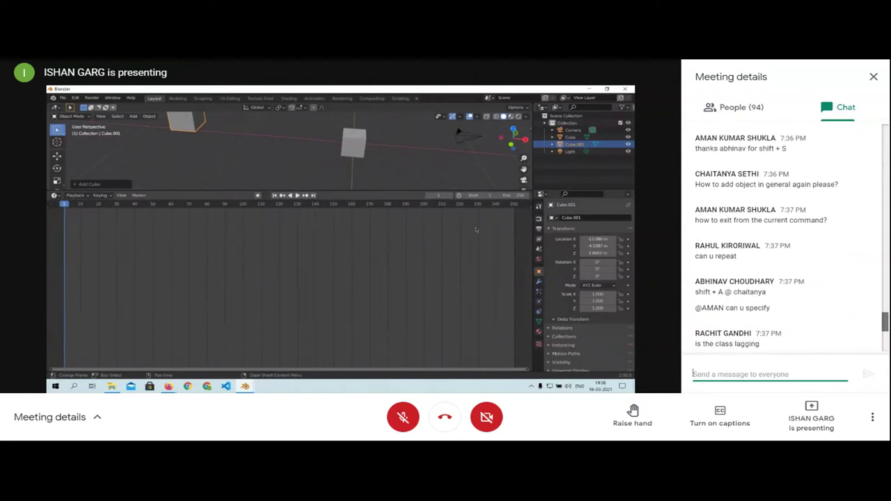
{"action": "scroll", "coordinate": [786, 237], "scroll_direction": "up", "scroll_amount": 1}
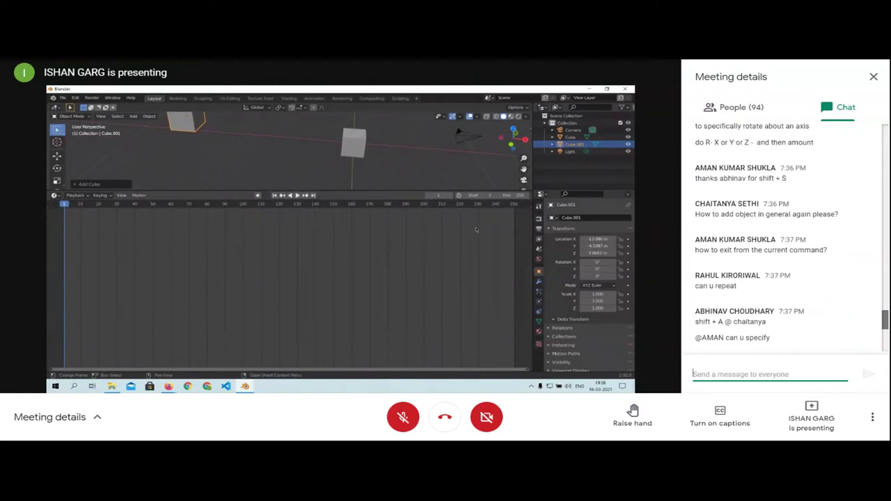
{"action": "scroll", "coordinate": [786, 237], "scroll_direction": "down", "scroll_amount": 5}
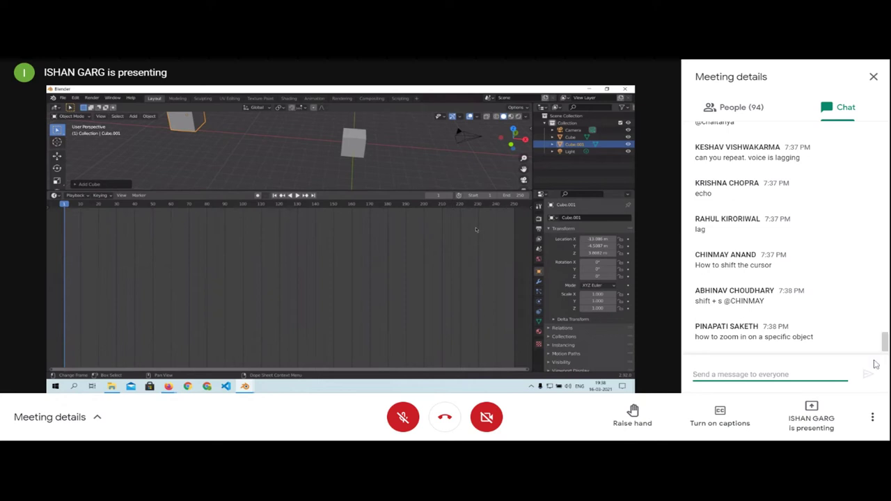
{"action": "left_click", "coordinate": [239, 60]}
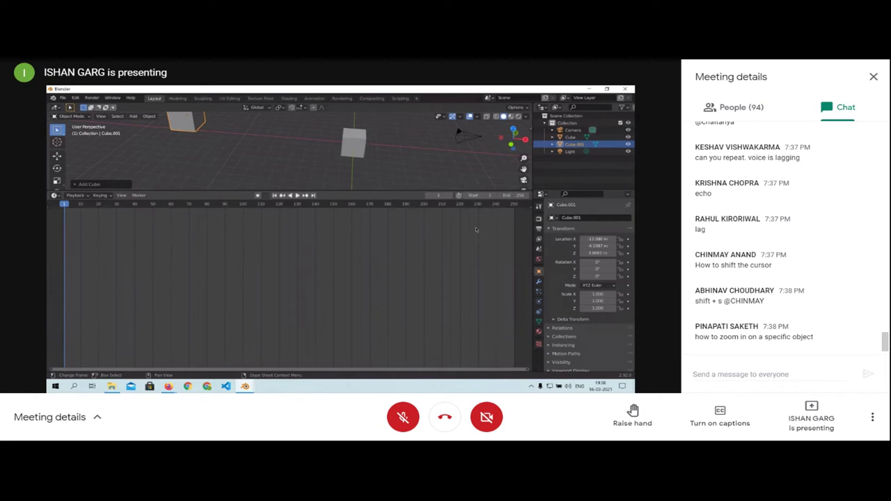